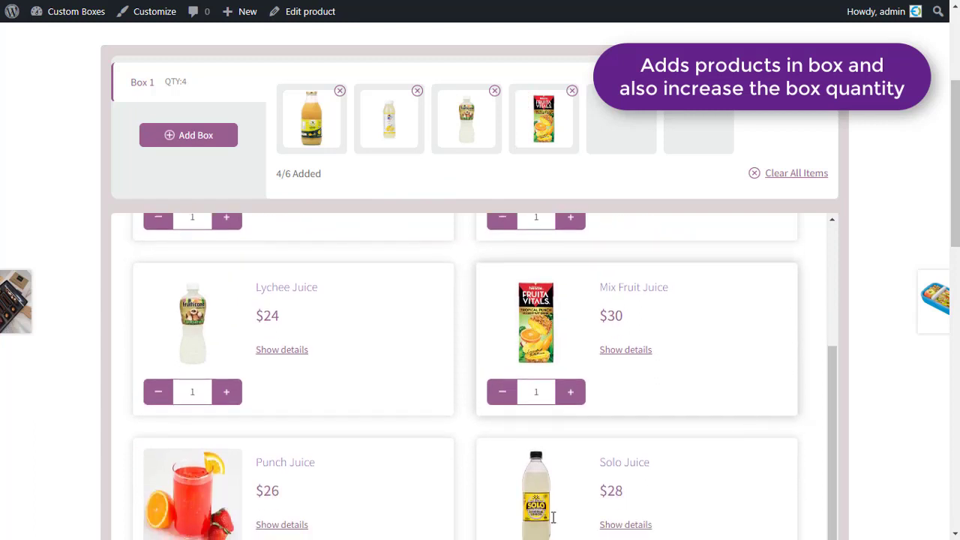
- Add Punch Juice and Solo Juice to Box 1 of the drinks box
{"action": "left_click", "coordinate": [205, 502]}
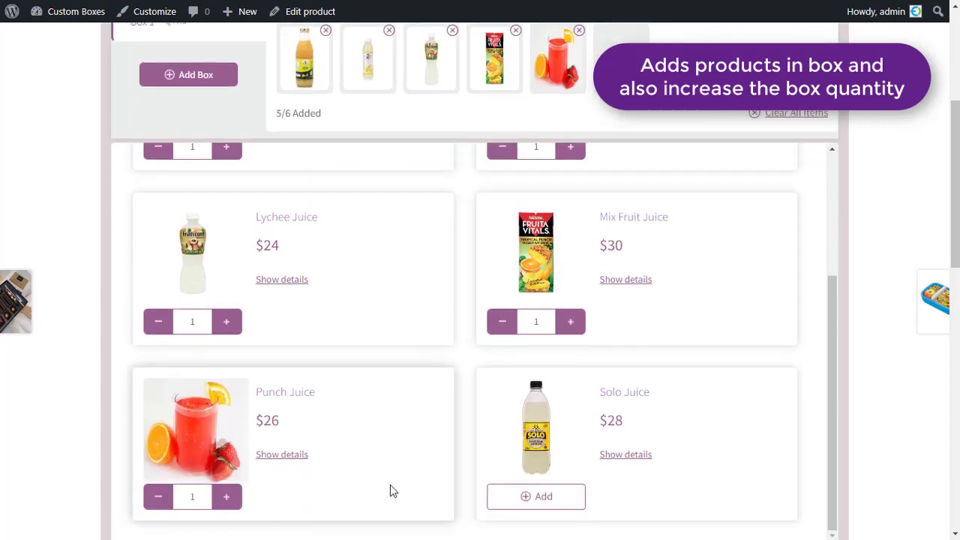
{"action": "left_click", "coordinate": [545, 497]}
- Add a second drinks box and put one Bergamot Juice and one Lemonade Juice in it
{"action": "scroll", "coordinate": [768, 357], "scroll_direction": "up", "scroll_amount": 3}
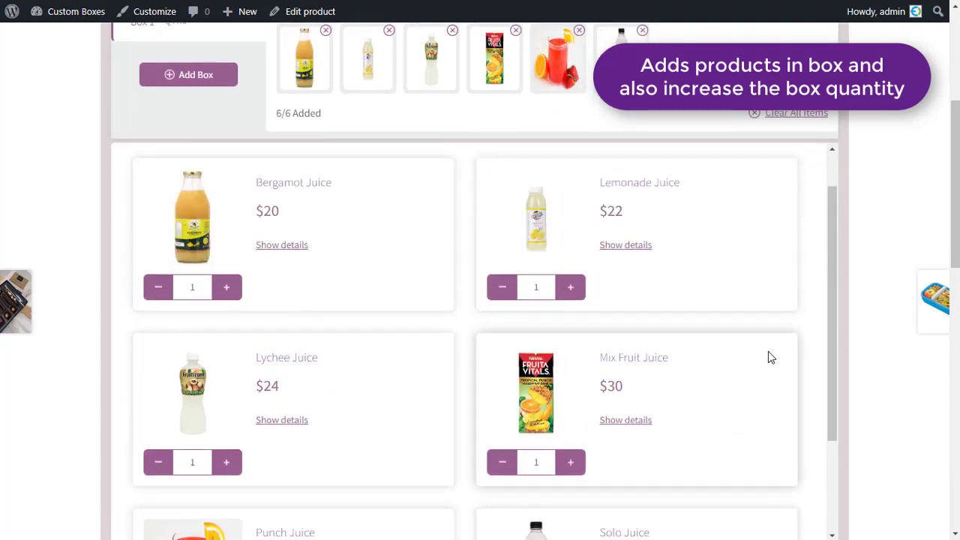
{"action": "scroll", "coordinate": [882, 291], "scroll_direction": "up", "scroll_amount": 2}
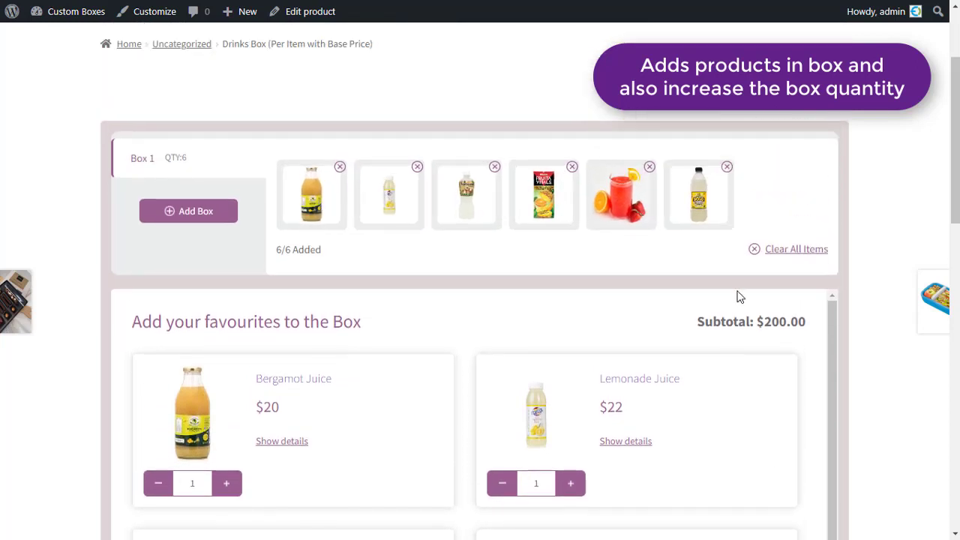
{"action": "left_click", "coordinate": [181, 212]}
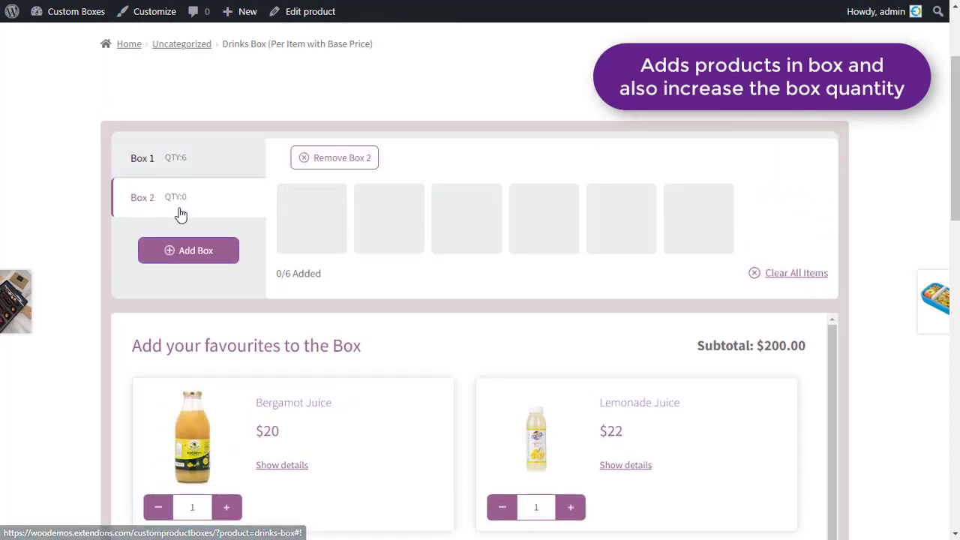
{"action": "left_click", "coordinate": [227, 507]}
{"action": "left_click", "coordinate": [570, 508]}
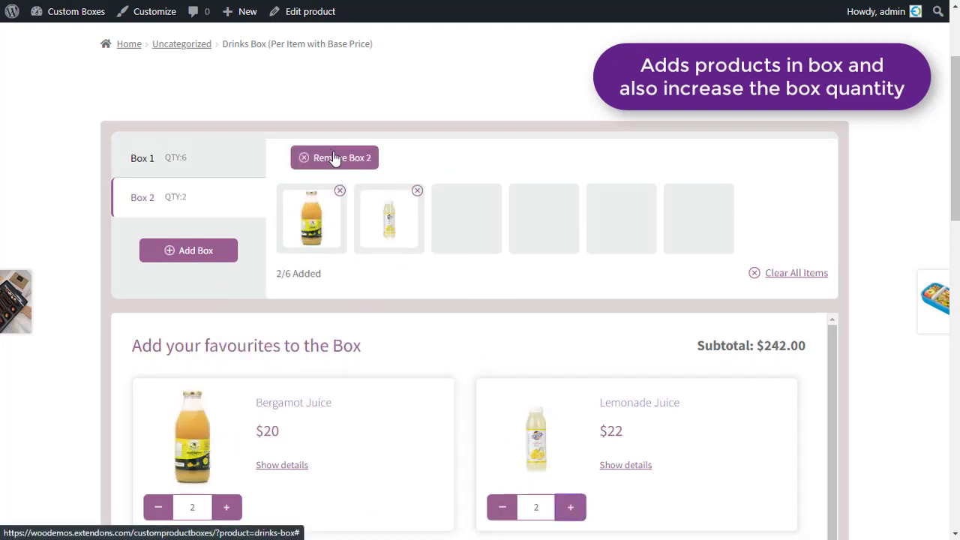
- Clear all items from Box 2 and remove that box
{"action": "left_click", "coordinate": [756, 278]}
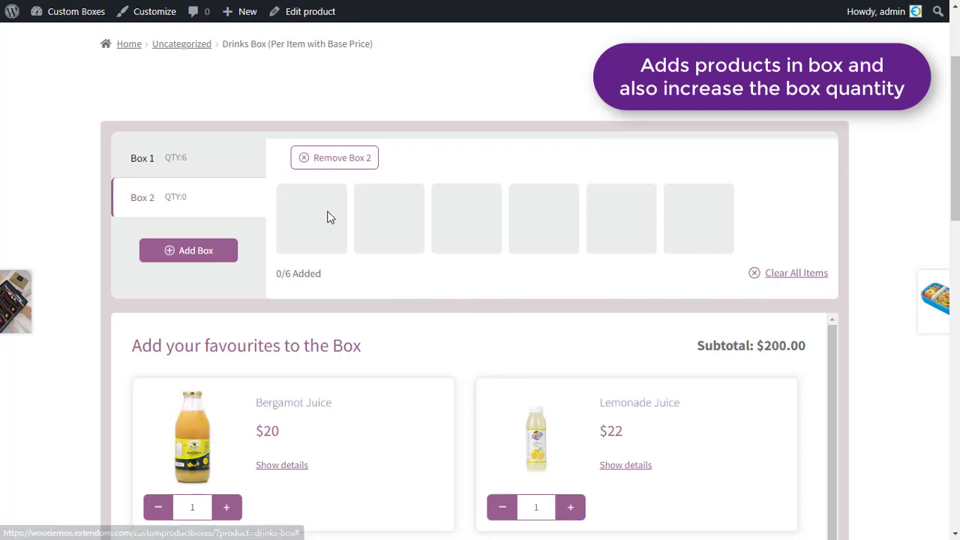
{"action": "left_click", "coordinate": [348, 164]}
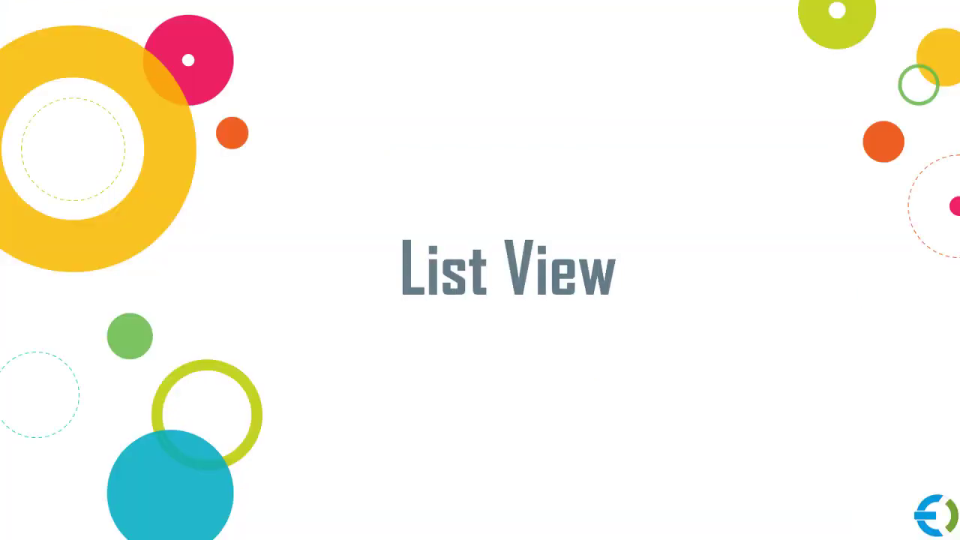
- Add one Baqlawa Rool, one Gulab Jaman and one Laddoo to Box 1 of the sweet box
{"action": "scroll", "coordinate": [481, 300], "scroll_direction": "down", "scroll_amount": 3}
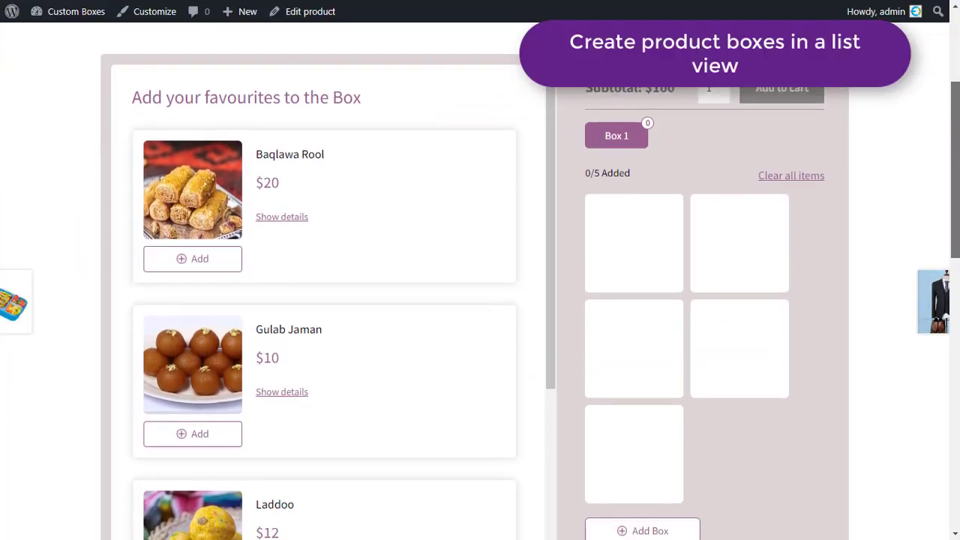
{"action": "left_click", "coordinate": [186, 240]}
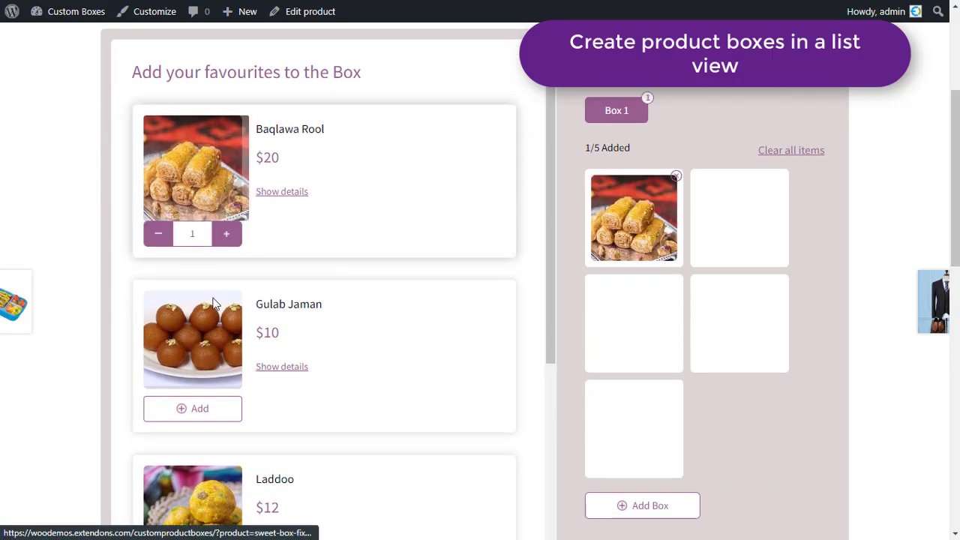
{"action": "left_click", "coordinate": [204, 413]}
{"action": "scroll", "coordinate": [450, 194], "scroll_direction": "down", "scroll_amount": 3}
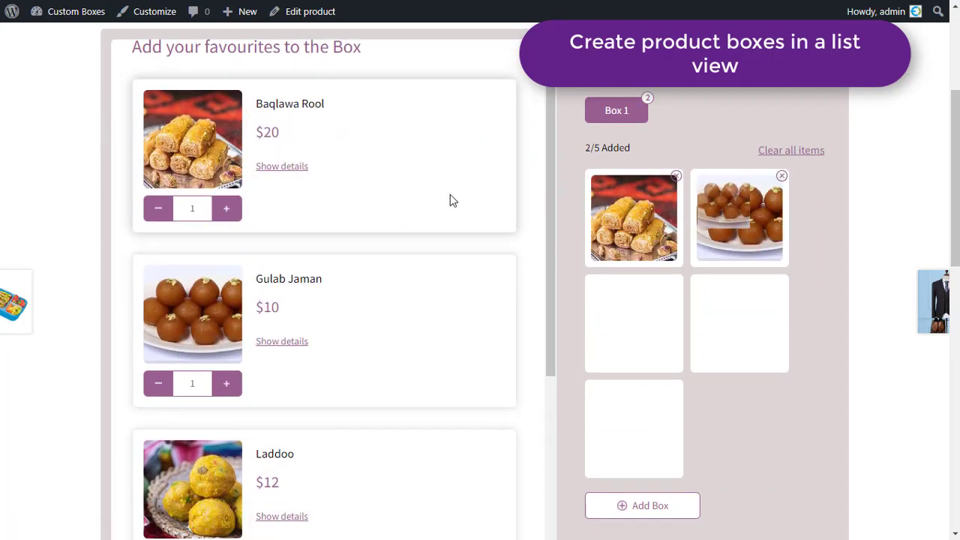
{"action": "scroll", "coordinate": [450, 207], "scroll_direction": "down", "scroll_amount": 1}
{"action": "left_click", "coordinate": [197, 373]}
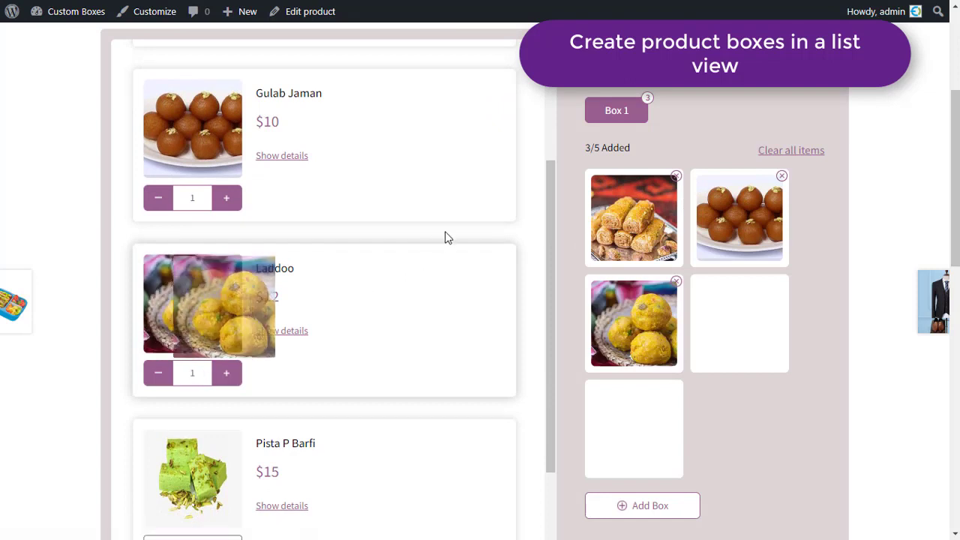
- Fill the remaining places in Box 1 with one Pista P Barfi and one Pista W Barfi
{"action": "scroll", "coordinate": [475, 222], "scroll_direction": "down", "scroll_amount": 3}
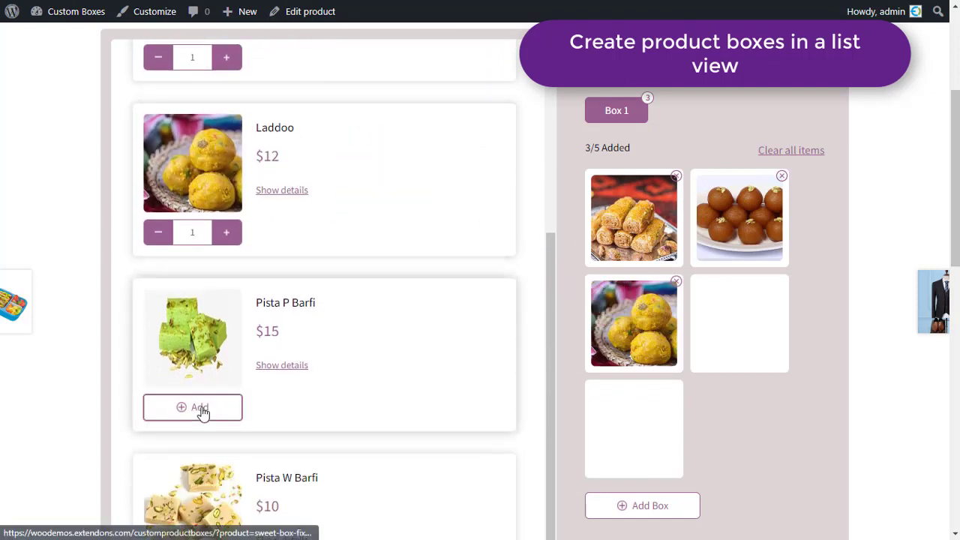
{"action": "left_click", "coordinate": [201, 413]}
{"action": "scroll", "coordinate": [497, 196], "scroll_direction": "down", "scroll_amount": 3}
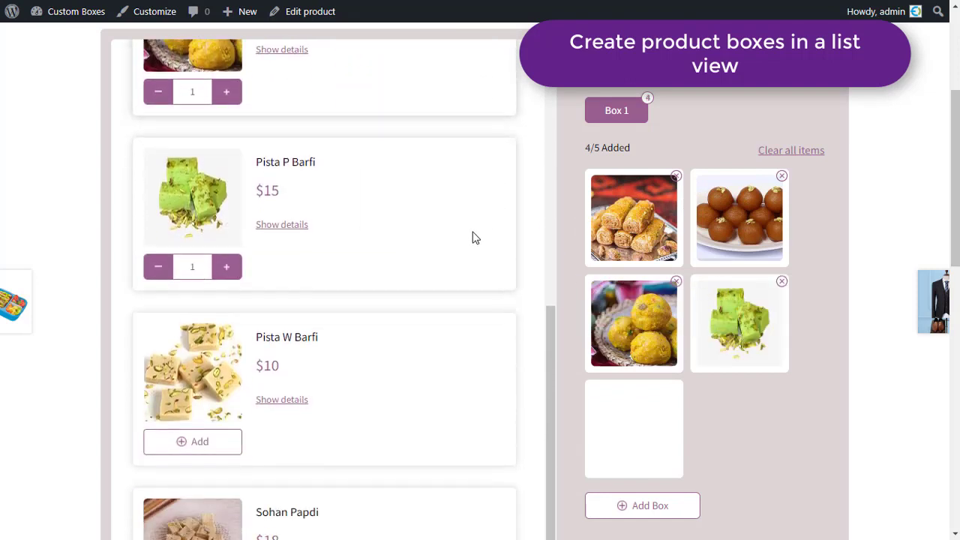
{"action": "left_click", "coordinate": [198, 441]}
- Add a second sweet box and put one Laddoo, one Pista P Barfi and one Pista W Barfi in it
{"action": "scroll", "coordinate": [405, 255], "scroll_direction": "down", "scroll_amount": 1}
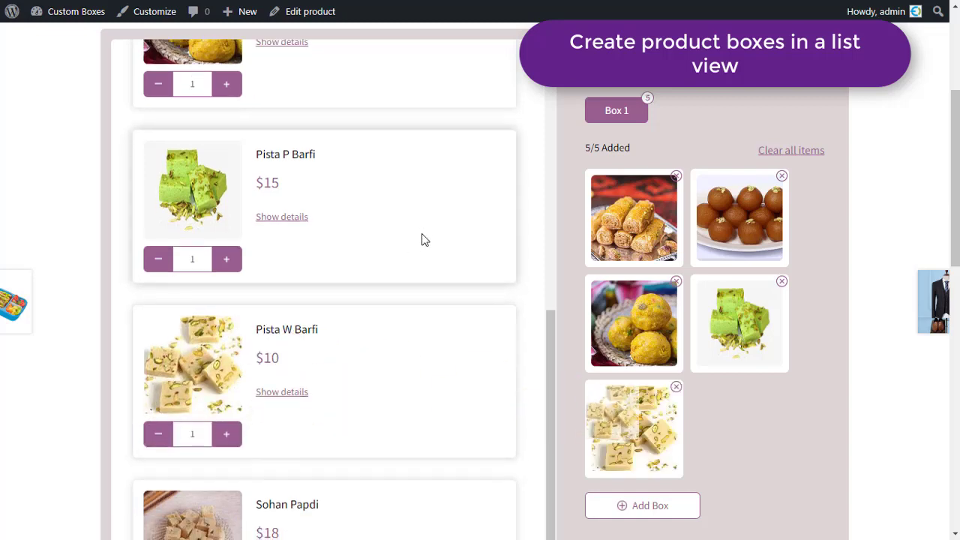
{"action": "scroll", "coordinate": [422, 239], "scroll_direction": "down", "scroll_amount": 2}
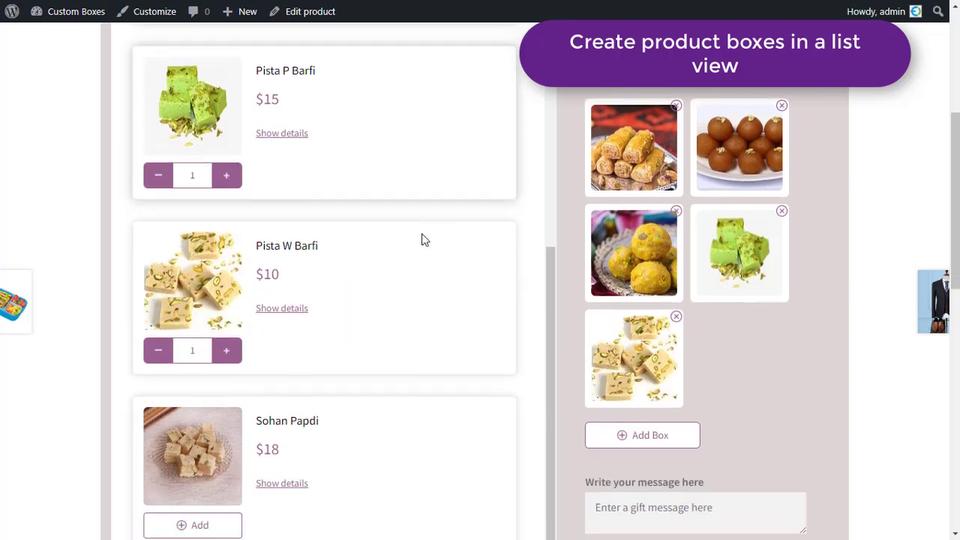
{"action": "left_click", "coordinate": [681, 435]}
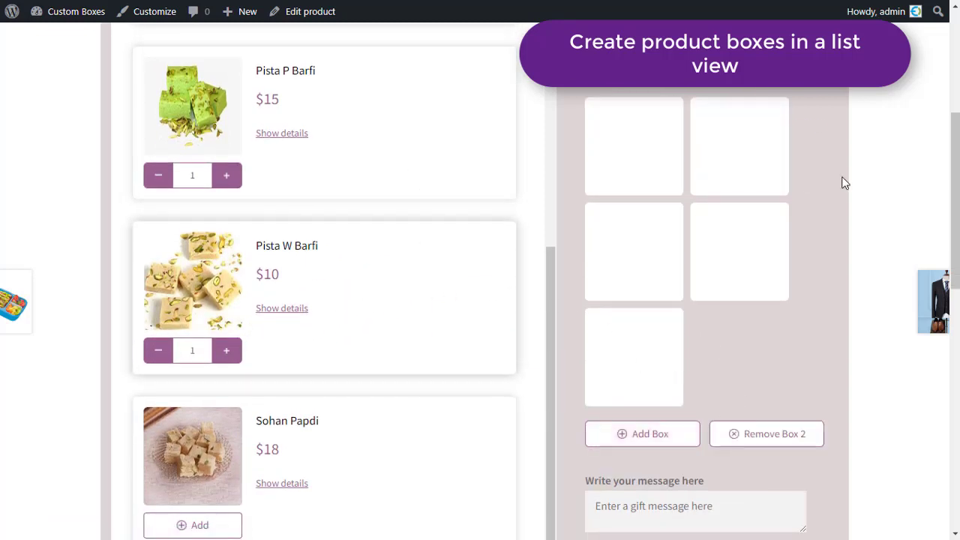
{"action": "scroll", "coordinate": [480, 300], "scroll_direction": "up", "scroll_amount": 1}
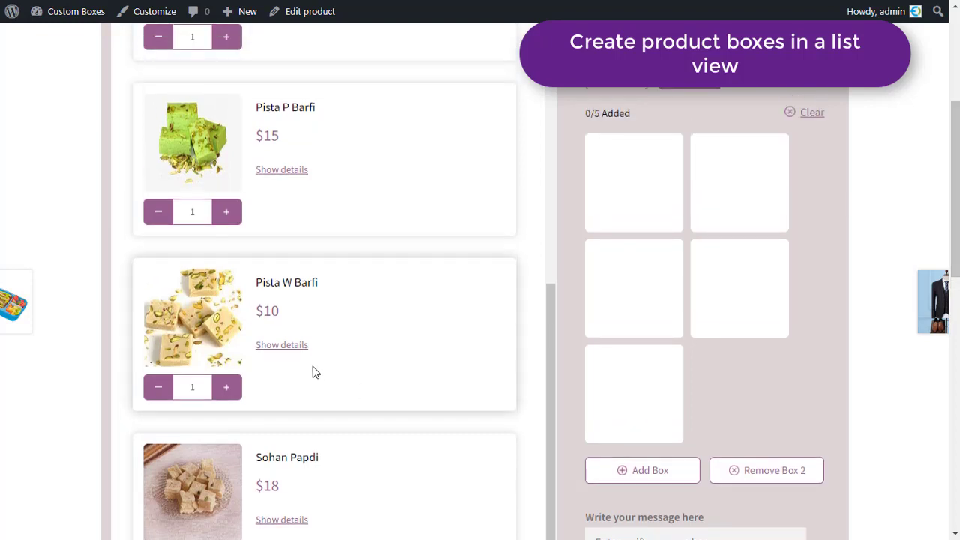
{"action": "left_click", "coordinate": [225, 37]}
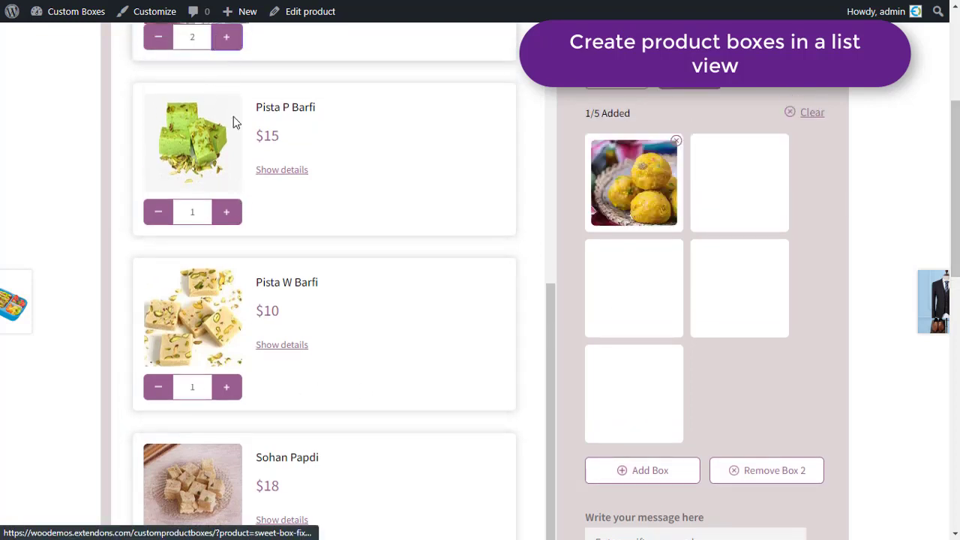
{"action": "left_click", "coordinate": [225, 211]}
{"action": "left_click", "coordinate": [225, 387]}
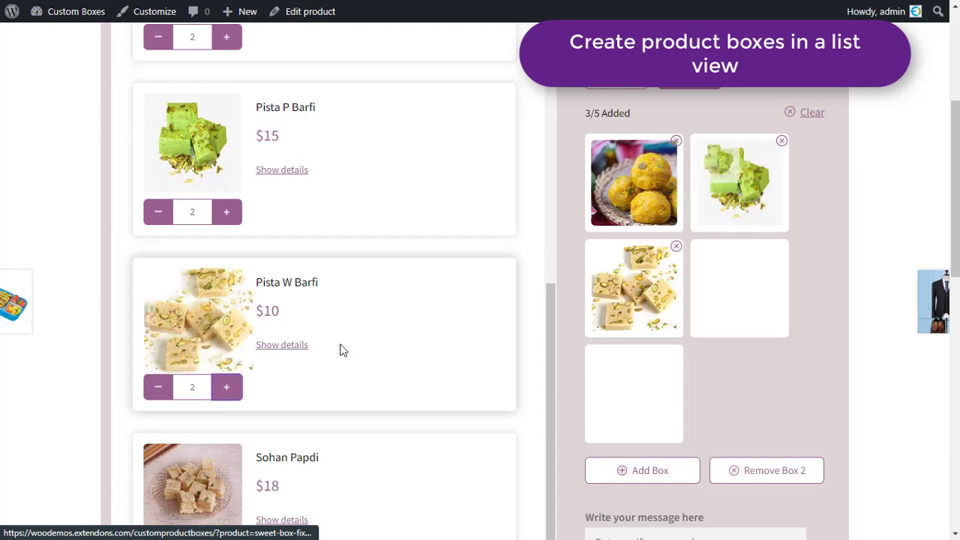
- Fill the remaining places in Box 2 with another Laddoo and one Gulab Jaman
{"action": "scroll", "coordinate": [338, 350], "scroll_direction": "up", "scroll_amount": 3}
{"action": "scroll", "coordinate": [340, 350], "scroll_direction": "up", "scroll_amount": 3}
{"action": "left_click", "coordinate": [225, 248]}
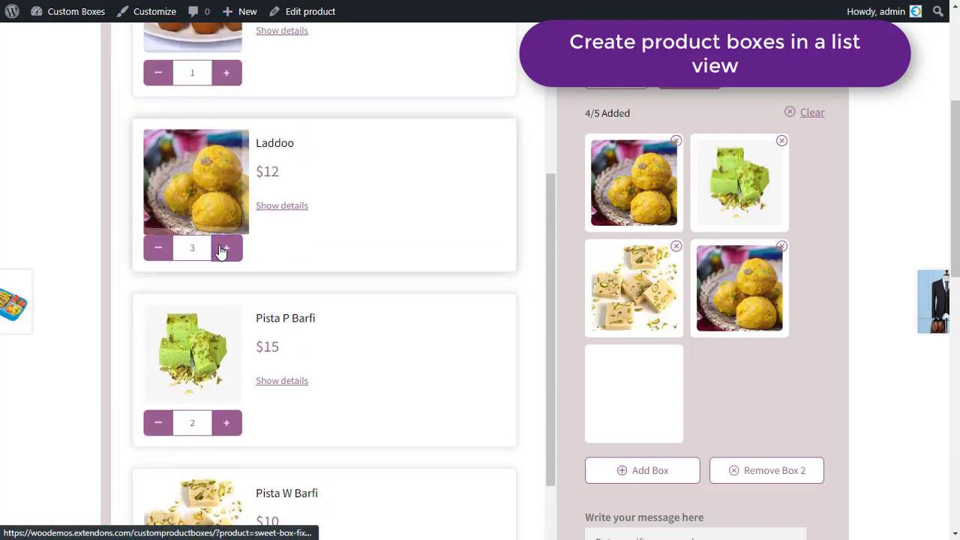
{"action": "scroll", "coordinate": [306, 272], "scroll_direction": "up", "scroll_amount": 2}
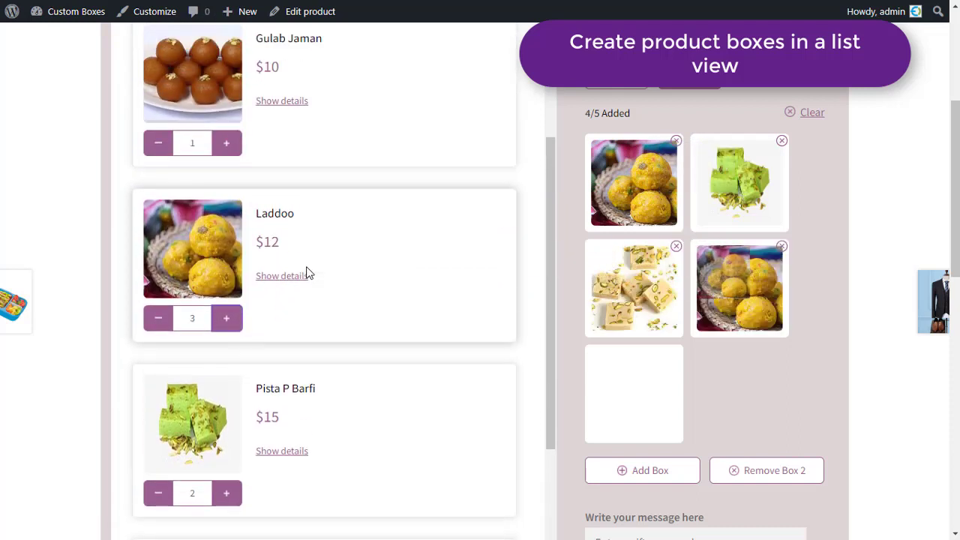
{"action": "left_click", "coordinate": [226, 143]}
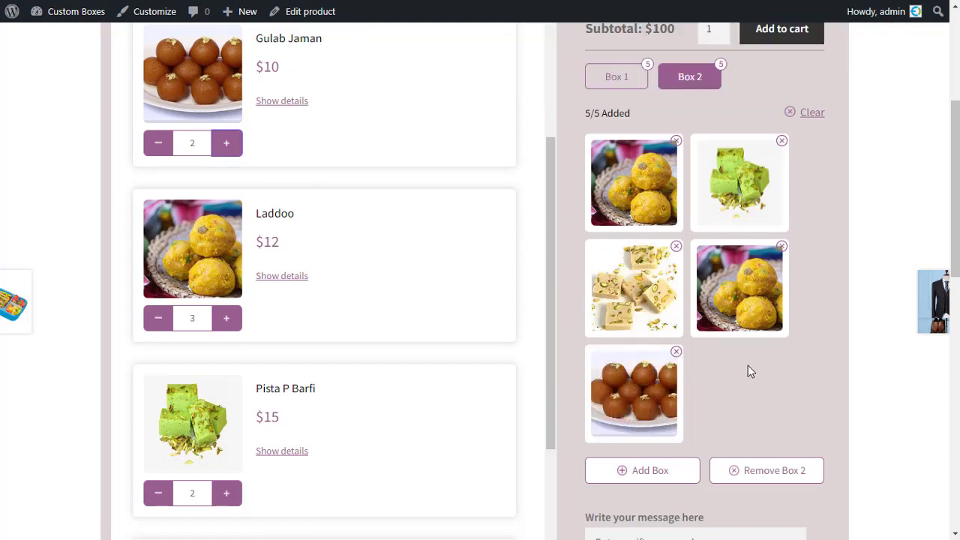
- Enter the gift message "Hi There" for the sweet box
{"action": "scroll", "coordinate": [748, 367], "scroll_direction": "down", "scroll_amount": 4}
{"action": "left_click", "coordinate": [697, 406]}
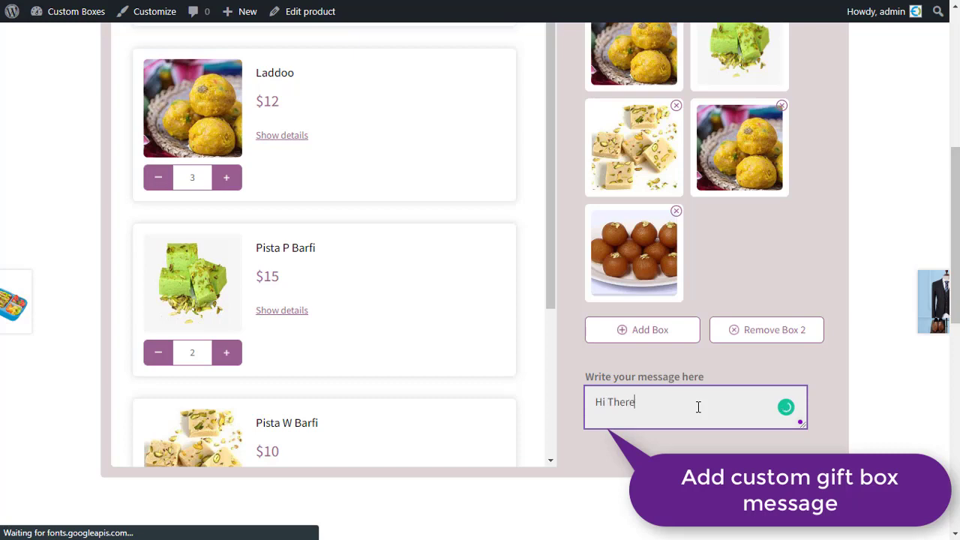
{"action": "left_click", "coordinate": [729, 438]}
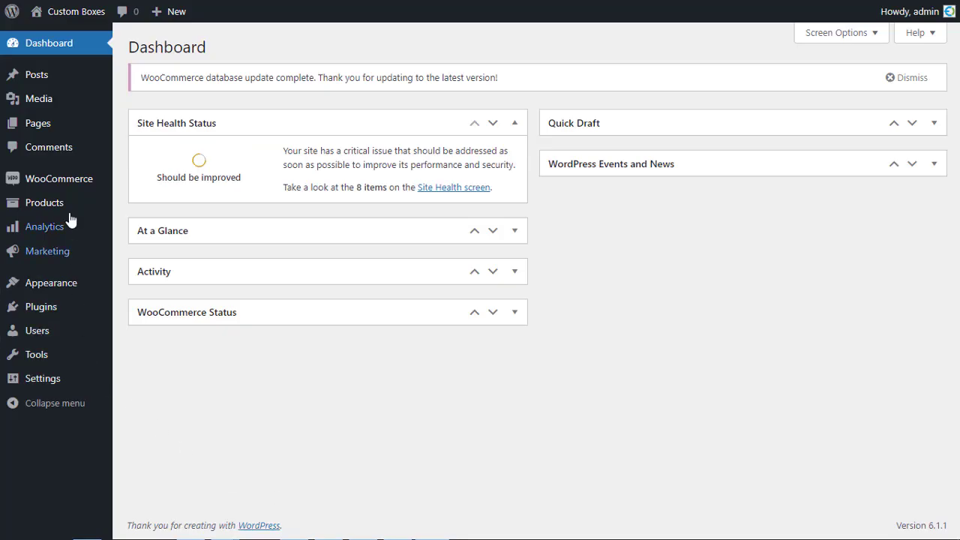
- Open the Custom Boxes settings of WooCommerce in the WordPress admin
{"action": "mouse_move", "coordinate": [69, 184]}
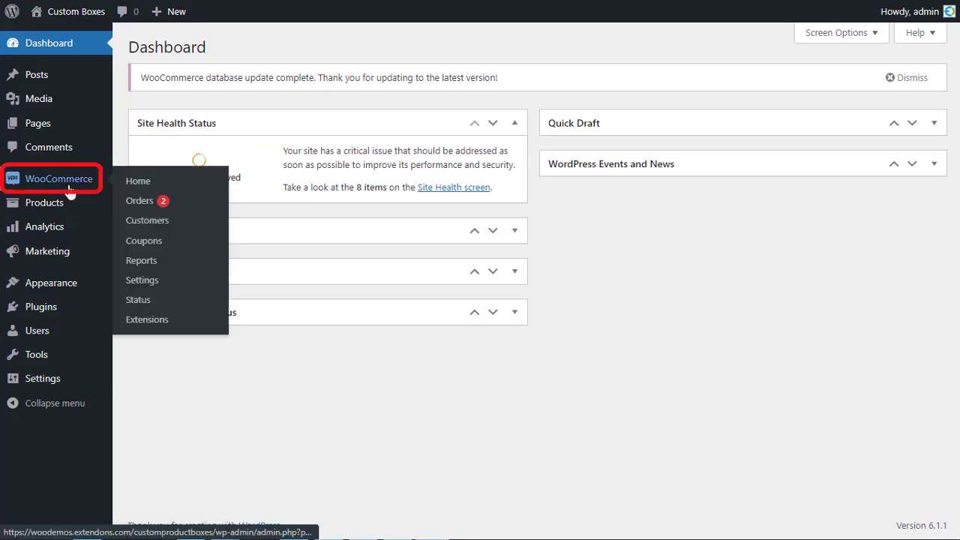
{"action": "left_click", "coordinate": [157, 281]}
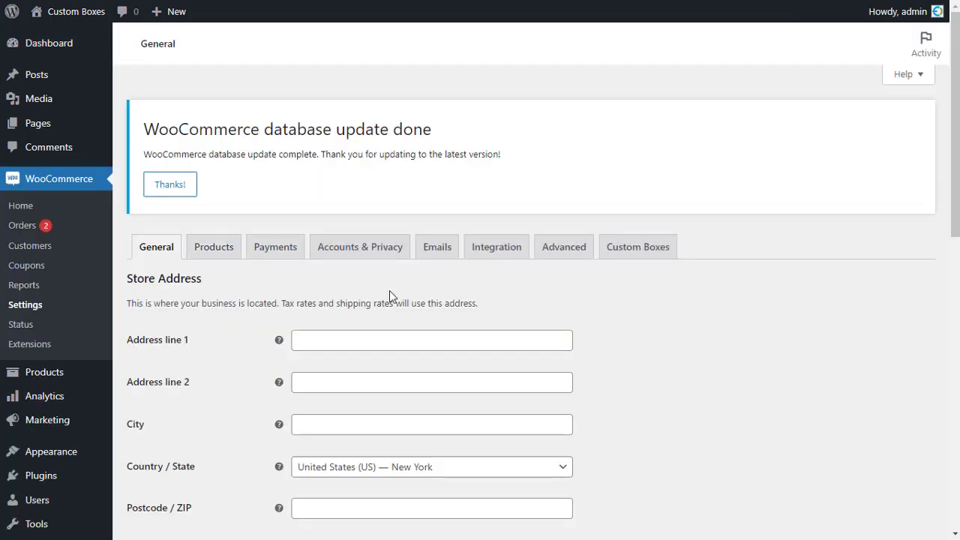
{"action": "left_click", "coordinate": [654, 255]}
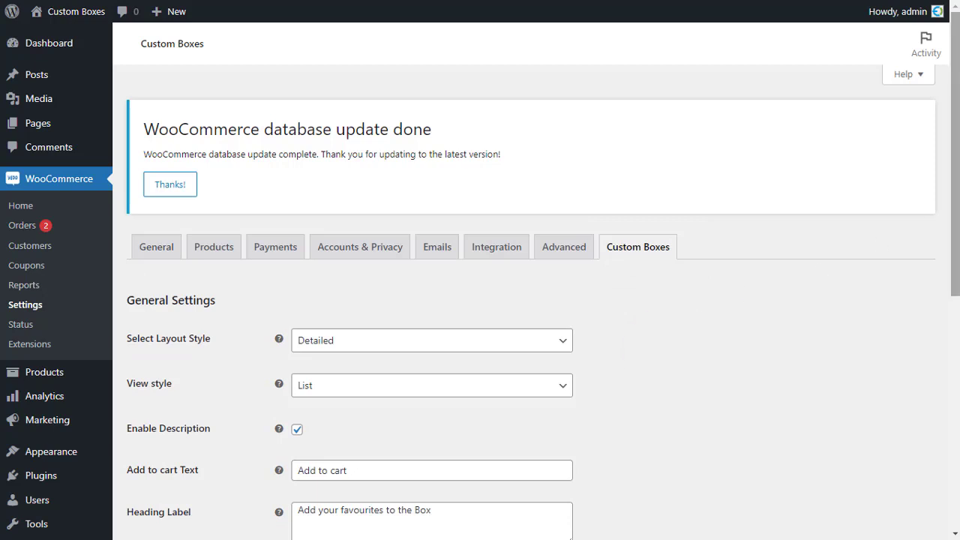
- Examine the available choices for the layout style and the view style in the Custom Boxes general settings
{"action": "scroll", "coordinate": [654, 319], "scroll_direction": "down", "scroll_amount": 2}
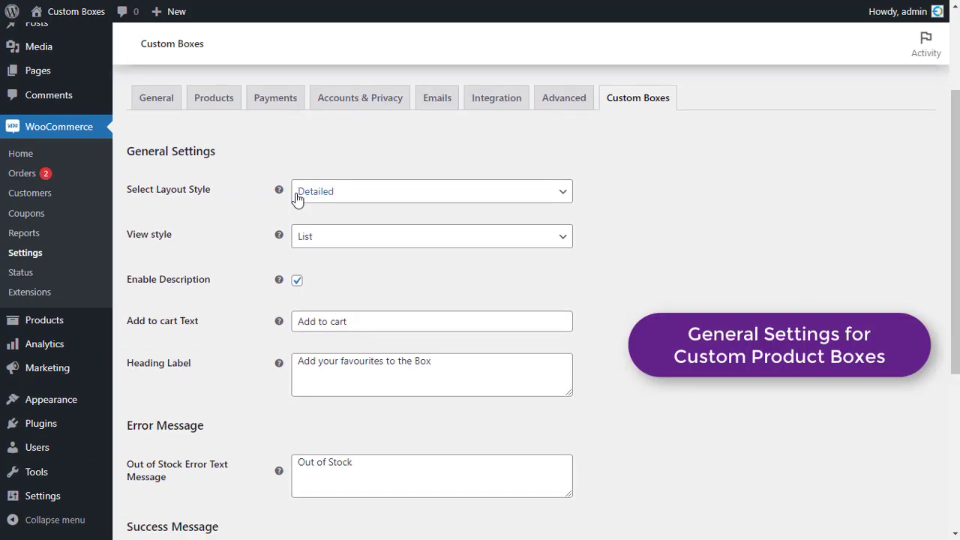
{"action": "mouse_move", "coordinate": [279, 196]}
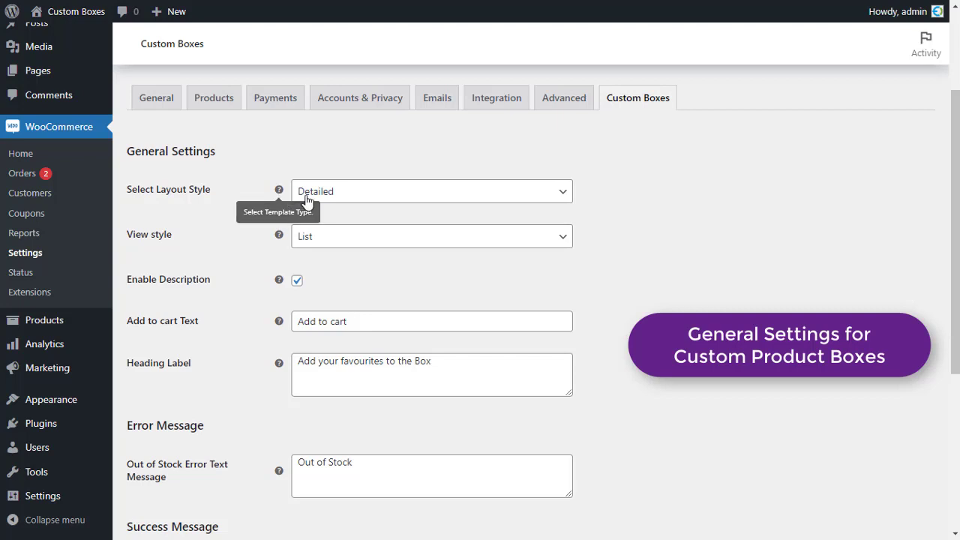
{"action": "left_click", "coordinate": [555, 195]}
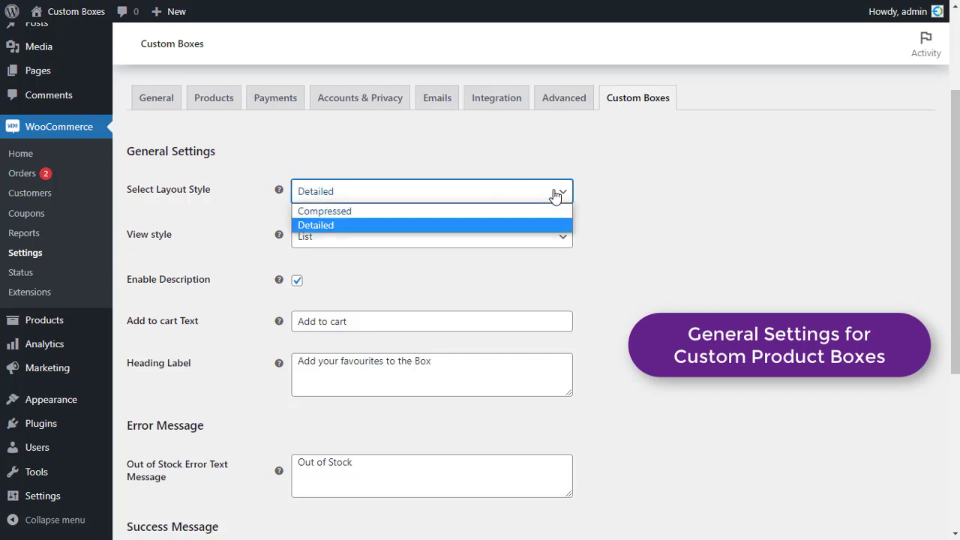
{"action": "left_click", "coordinate": [634, 208]}
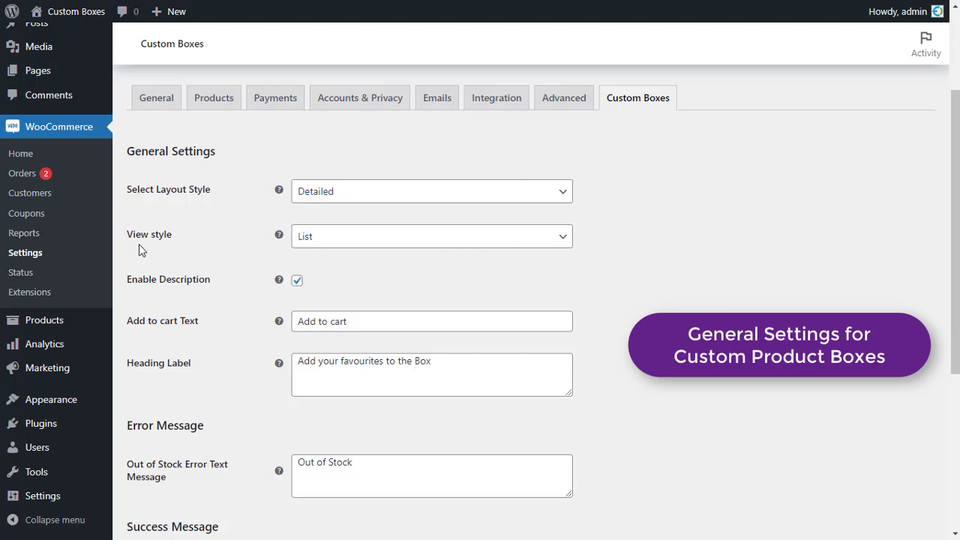
{"action": "left_click", "coordinate": [483, 244]}
{"action": "left_click", "coordinate": [655, 256]}
- Toggle the Enable Description setting off and back on
{"action": "left_click", "coordinate": [298, 282]}
{"action": "left_click", "coordinate": [298, 282]}
{"action": "left_click", "coordinate": [298, 281]}
- Inspect the Add to cart Text setting and the help note of the Heading Label
{"action": "mouse_move", "coordinate": [281, 324]}
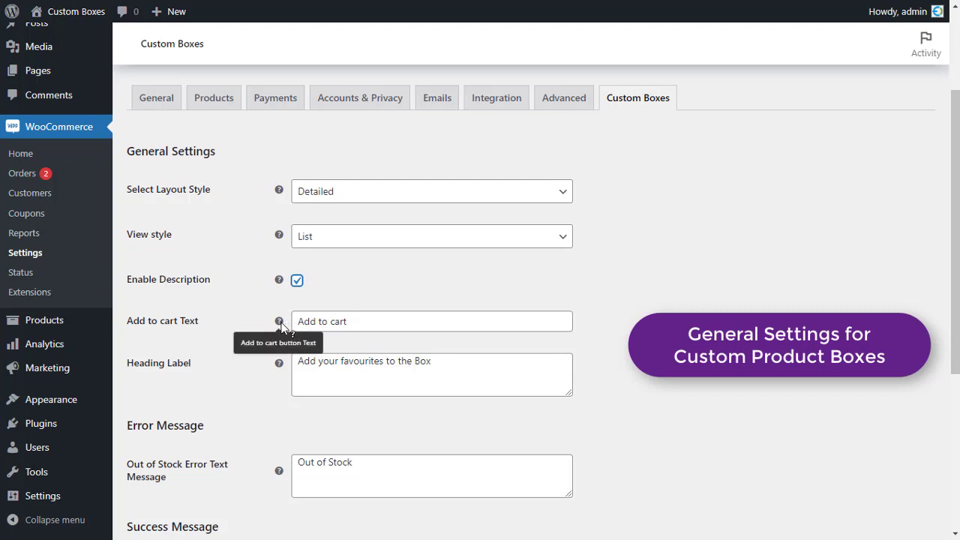
{"action": "left_click", "coordinate": [361, 326]}
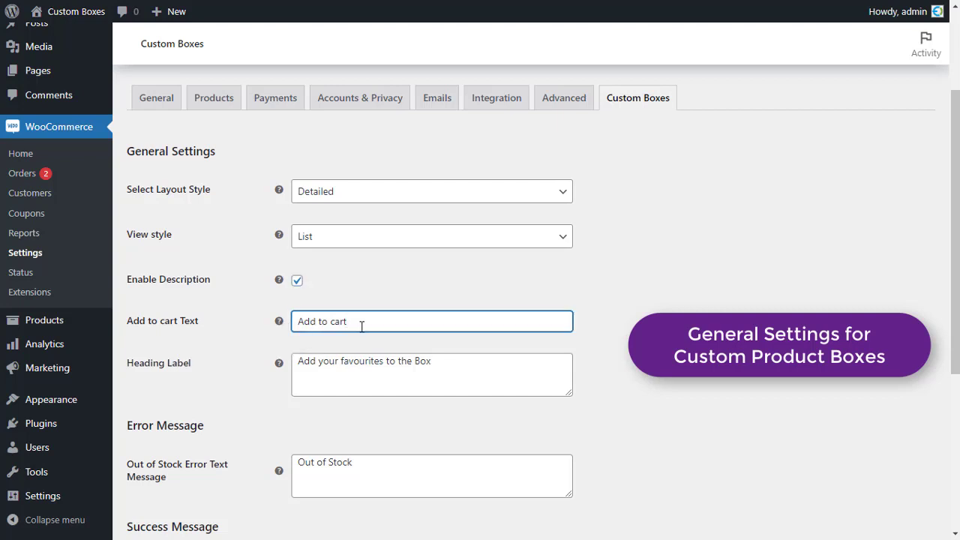
{"action": "left_click", "coordinate": [233, 345]}
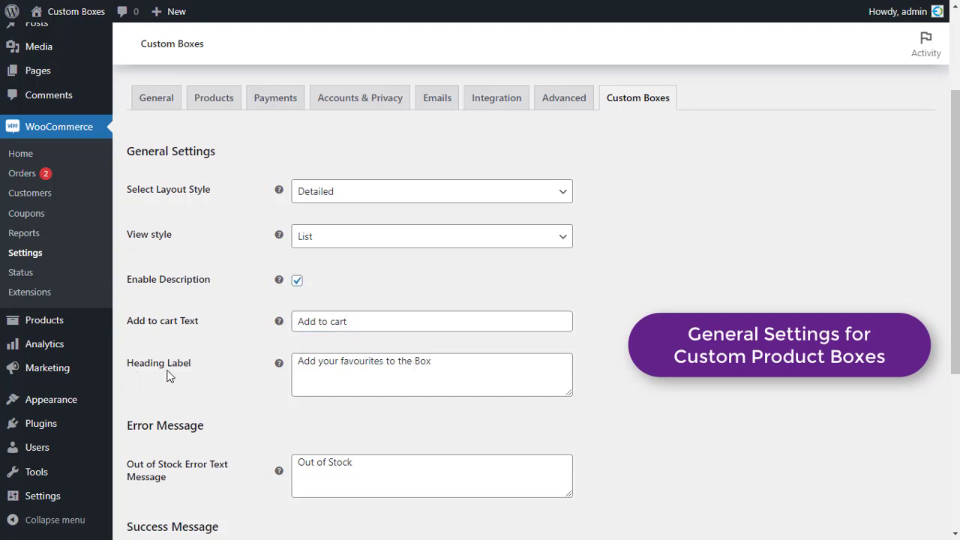
{"action": "mouse_move", "coordinate": [283, 366]}
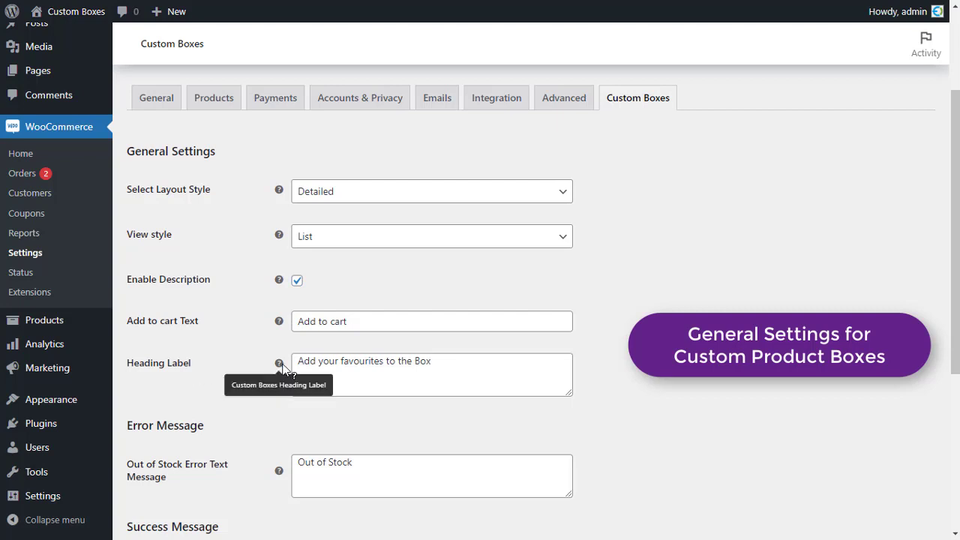
- Review the out-of-stock error message, the box success message and the background colour choices in the Custom Boxes settings
{"action": "scroll", "coordinate": [292, 394], "scroll_direction": "down", "scroll_amount": 1}
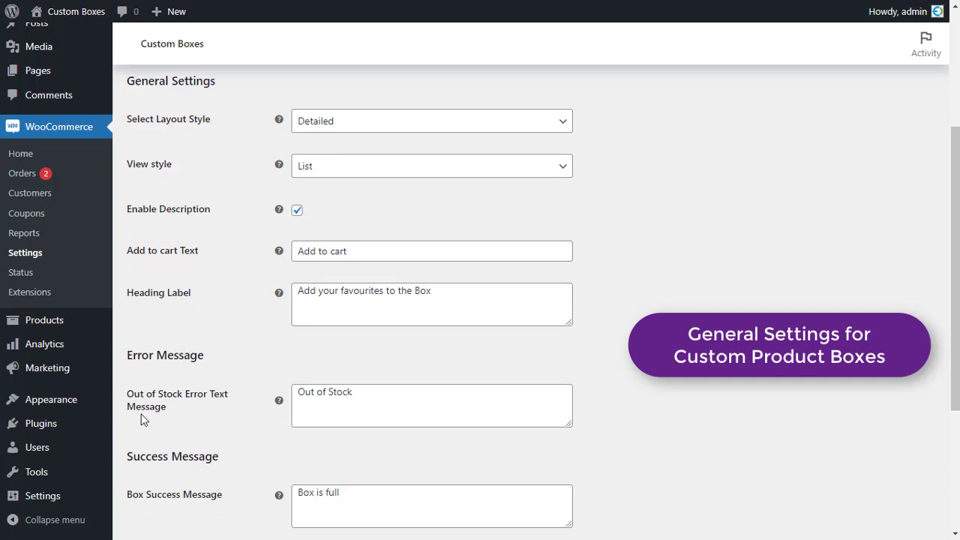
{"action": "left_click", "coordinate": [348, 408]}
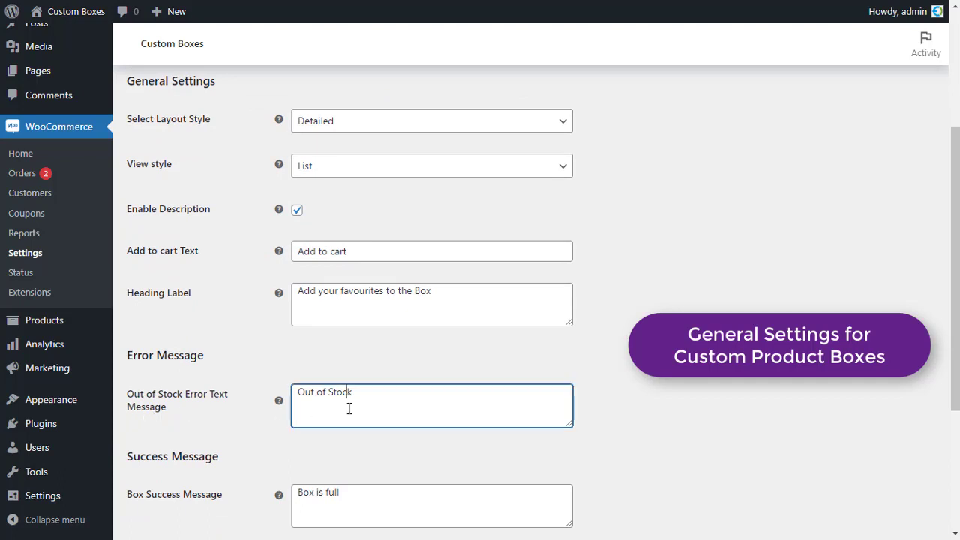
{"action": "left_click", "coordinate": [346, 447]}
{"action": "scroll", "coordinate": [195, 428], "scroll_direction": "down", "scroll_amount": 1}
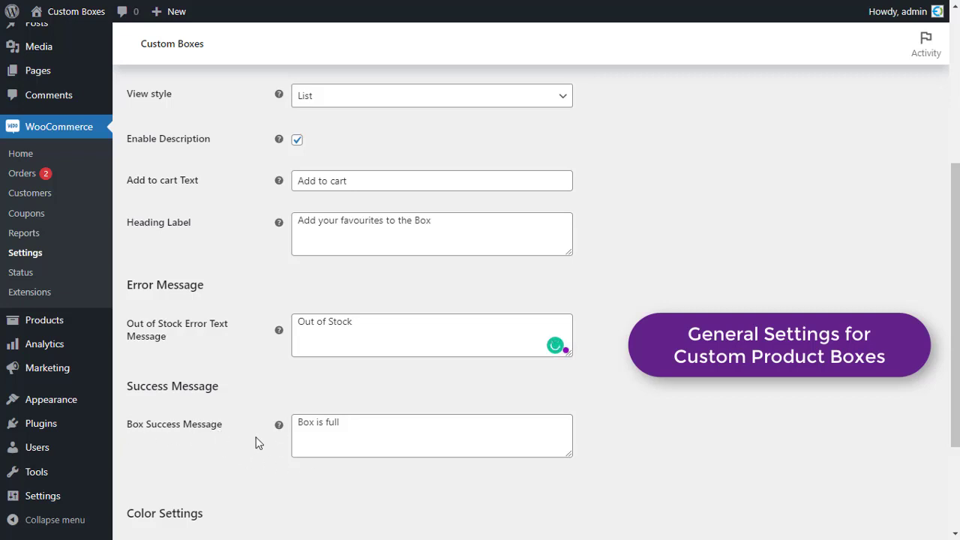
{"action": "scroll", "coordinate": [252, 436], "scroll_direction": "down", "scroll_amount": 2}
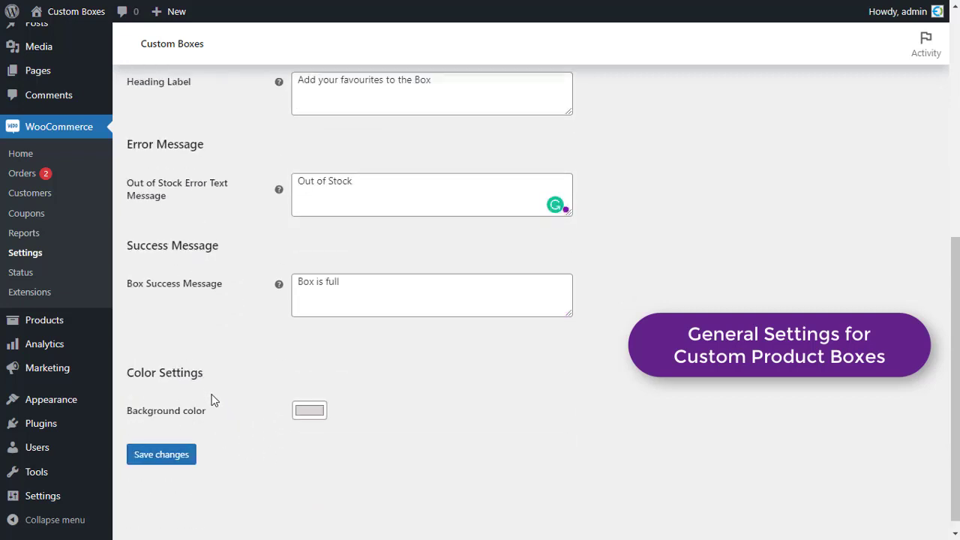
{"action": "left_click", "coordinate": [307, 414]}
{"action": "left_click", "coordinate": [471, 434]}
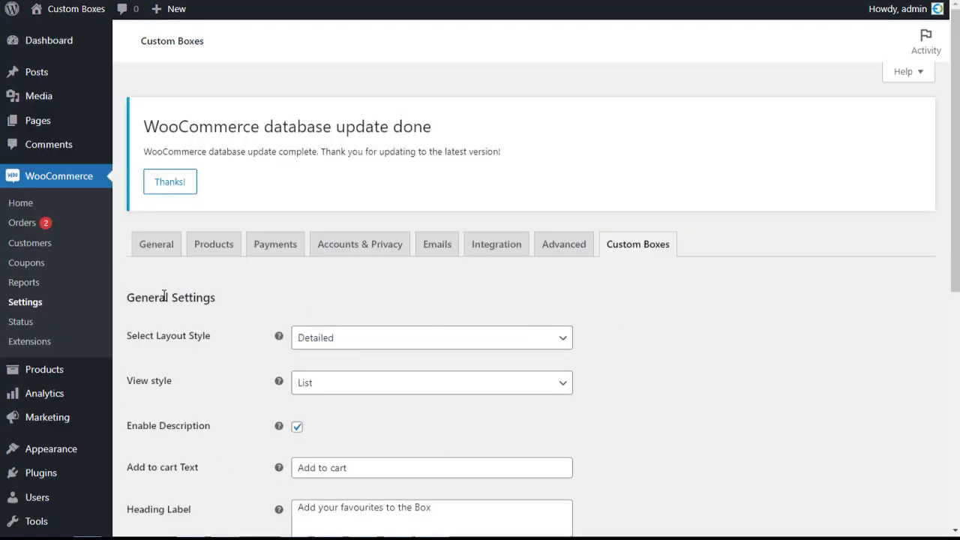
- Open the product "Make Your Dress (List View Box)" for editing from the list of all products
{"action": "mouse_move", "coordinate": [65, 368]}
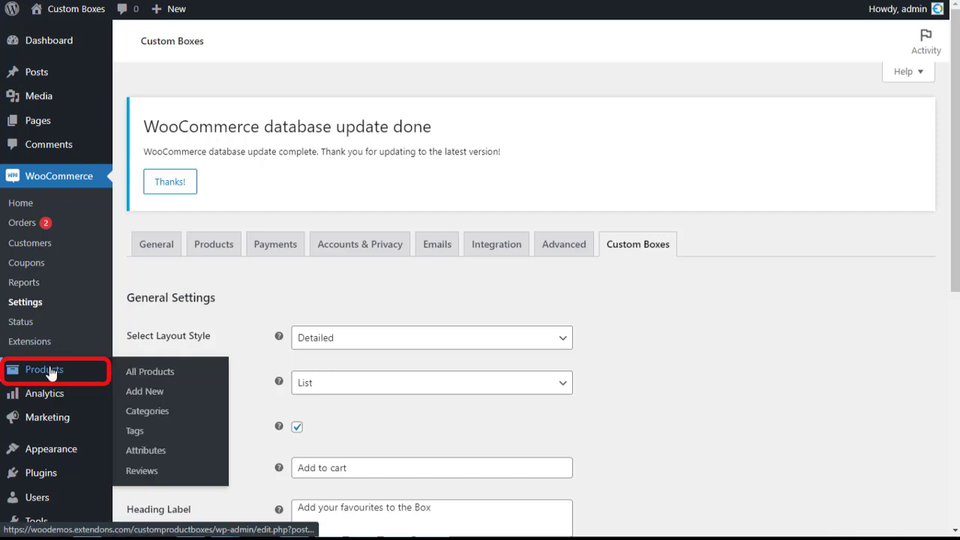
{"action": "left_click", "coordinate": [137, 373]}
{"action": "scroll", "coordinate": [319, 187], "scroll_direction": "down", "scroll_amount": 6}
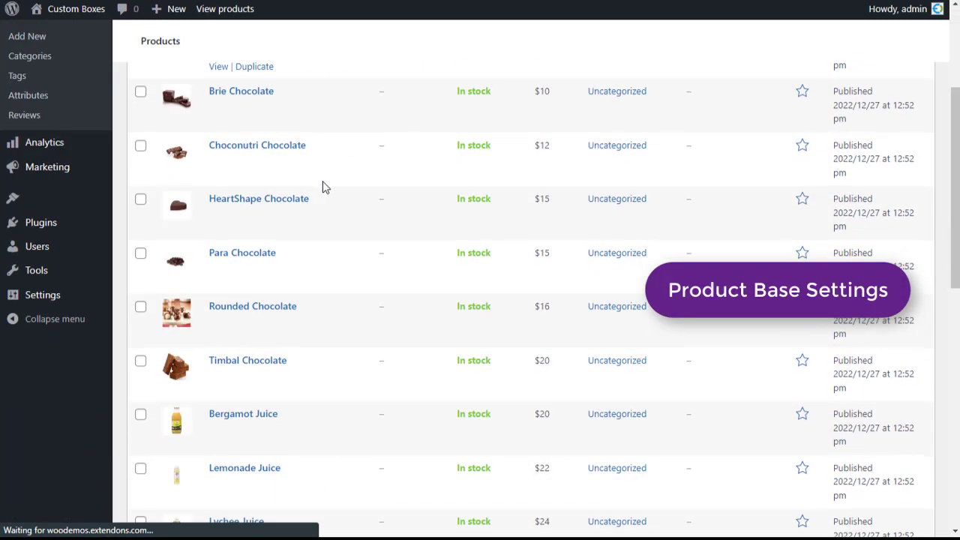
{"action": "scroll", "coordinate": [397, 209], "scroll_direction": "down", "scroll_amount": 5}
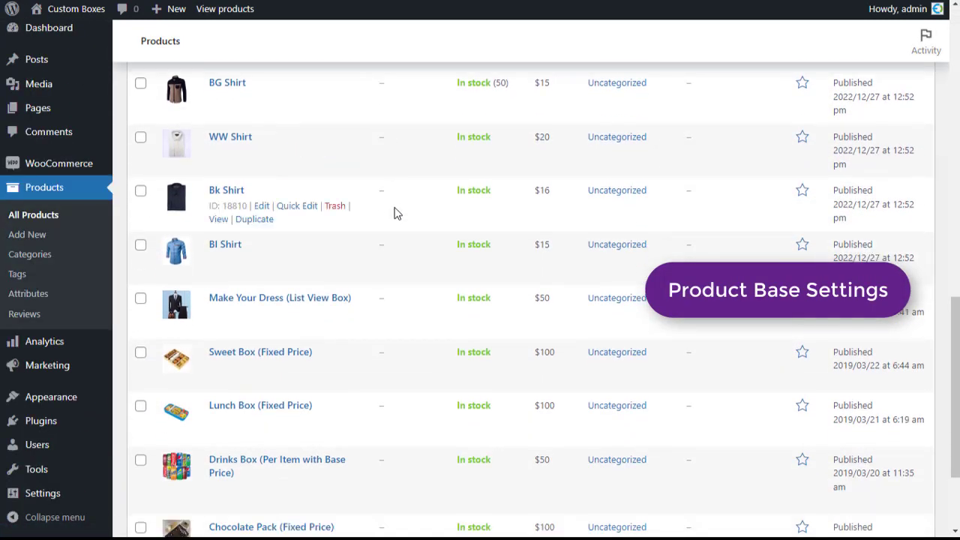
{"action": "mouse_move", "coordinate": [254, 178]}
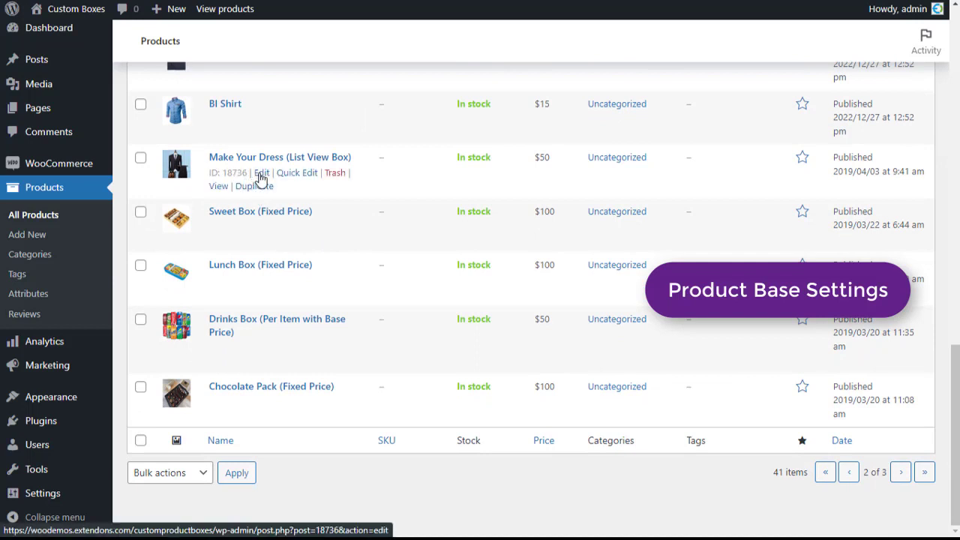
{"action": "left_click", "coordinate": [261, 174]}
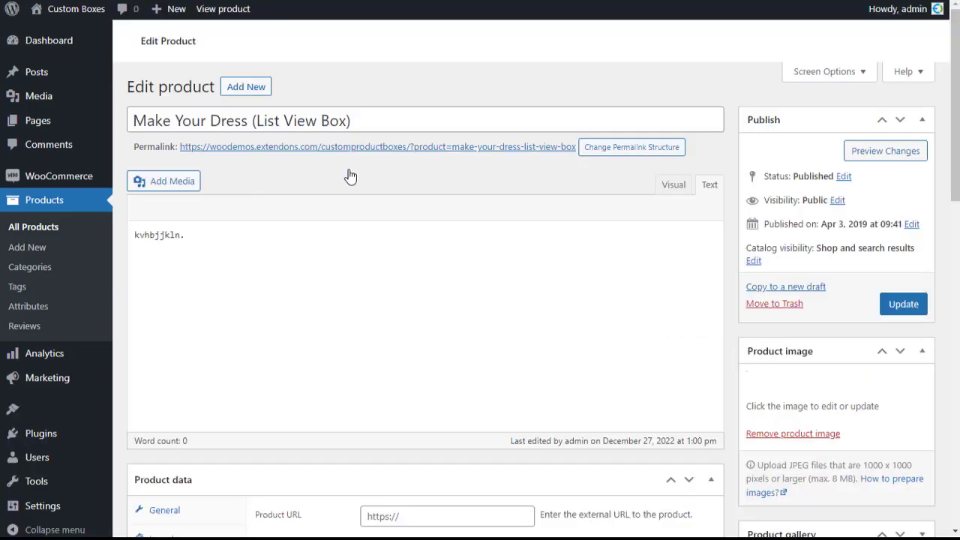
- Choose Custom Product Boxes as the product data type and open the product's Product Boxes settings
{"action": "scroll", "coordinate": [515, 222], "scroll_direction": "down", "scroll_amount": 1}
{"action": "scroll", "coordinate": [548, 207], "scroll_direction": "down", "scroll_amount": 3}
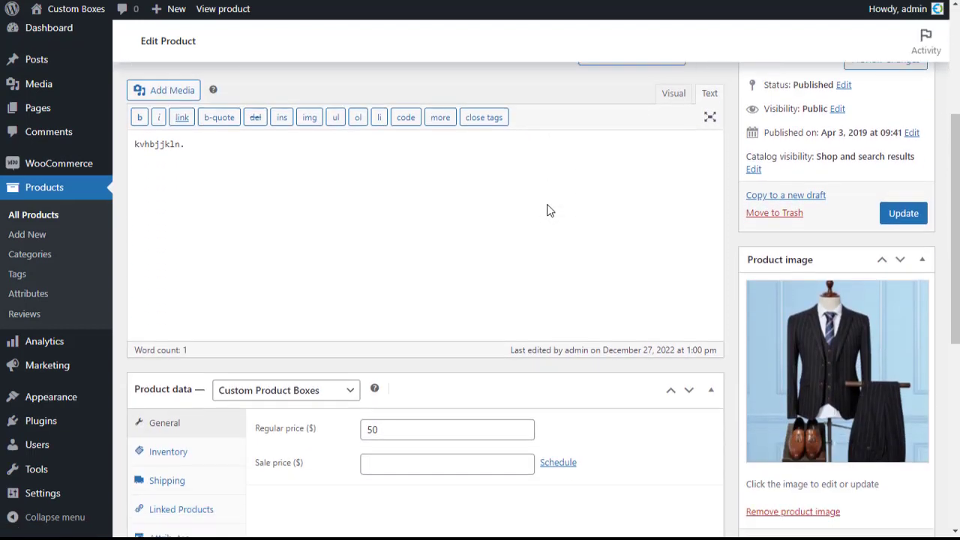
{"action": "left_click", "coordinate": [349, 291]}
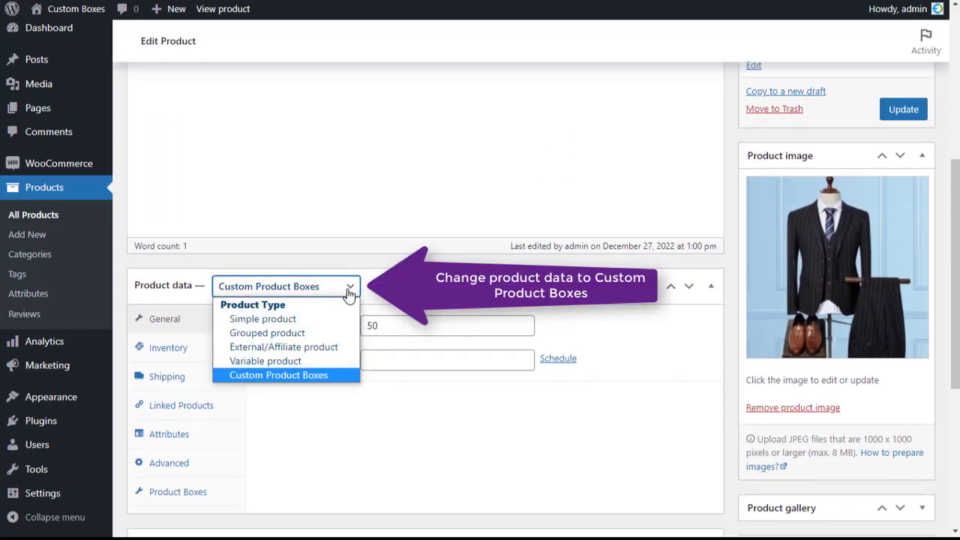
{"action": "left_click", "coordinate": [325, 375]}
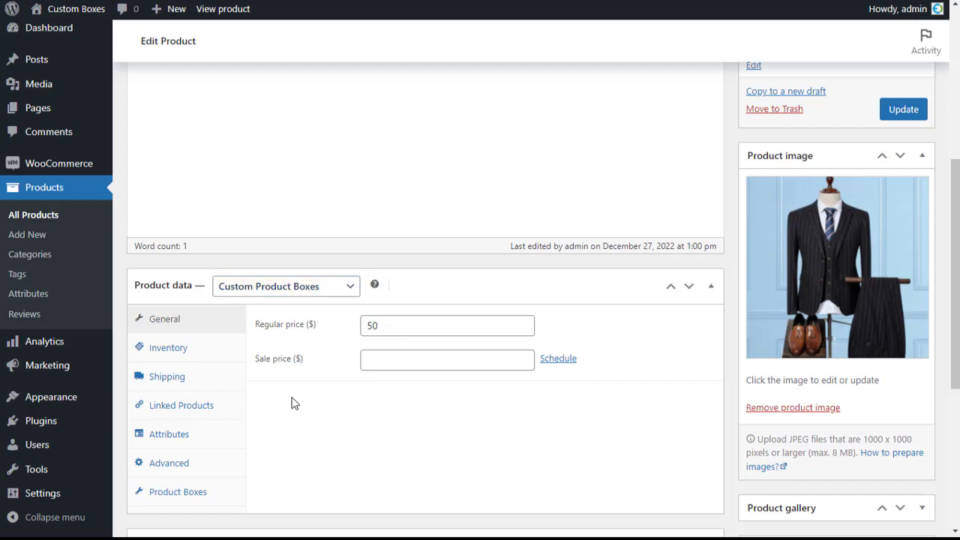
{"action": "scroll", "coordinate": [291, 403], "scroll_direction": "down", "scroll_amount": 1}
{"action": "left_click", "coordinate": [204, 424]}
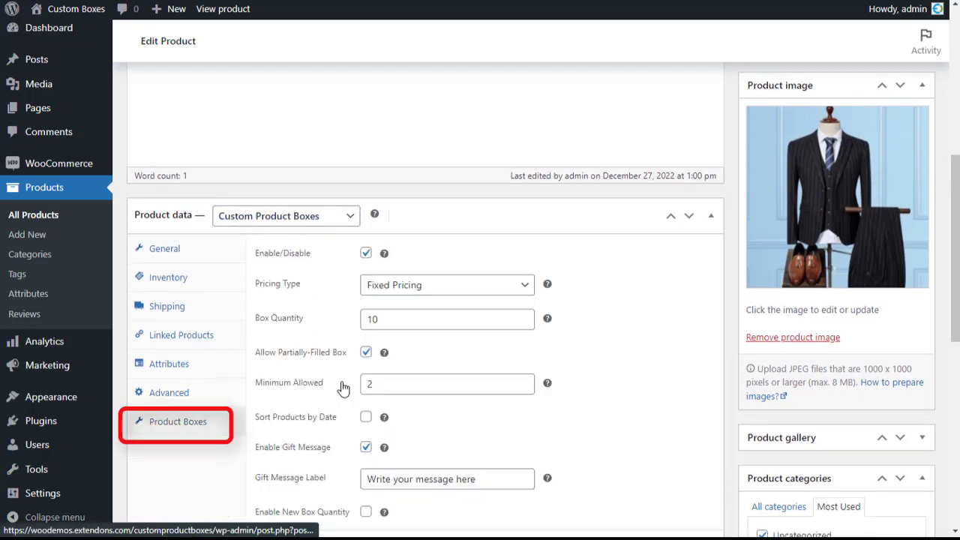
- Inspect the Enable/Disable help note, the available Pricing Type choices and the Box Quantity setting of the product box
{"action": "mouse_move", "coordinate": [387, 259]}
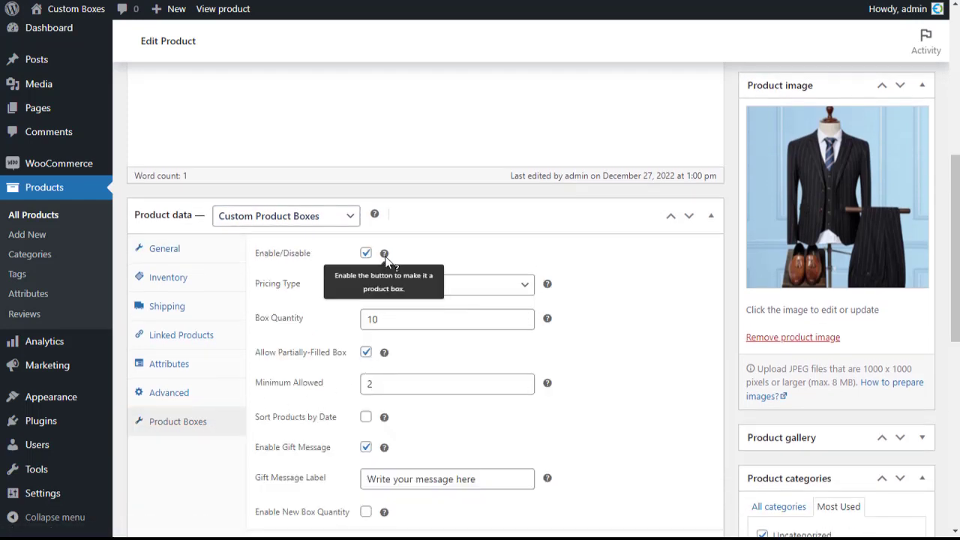
{"action": "left_click", "coordinate": [516, 287]}
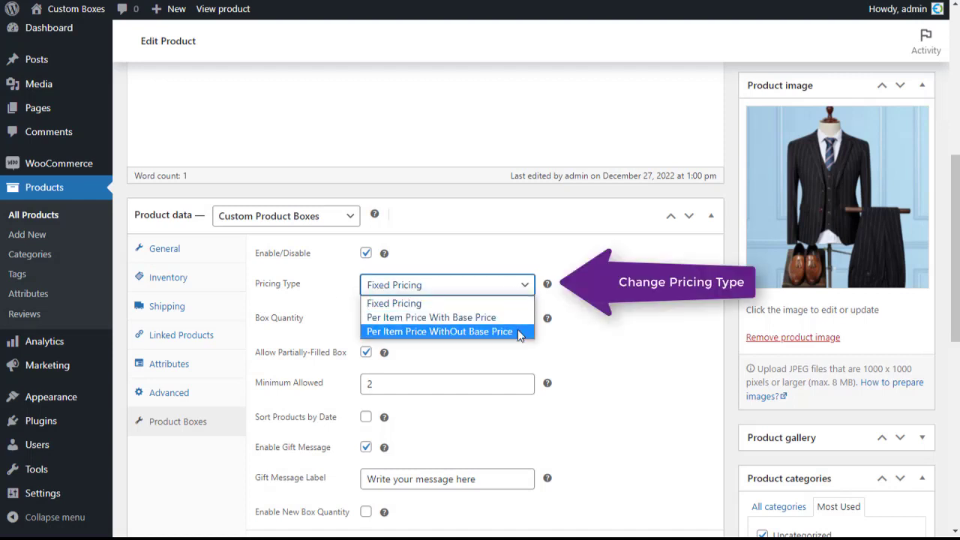
{"action": "left_click", "coordinate": [609, 303]}
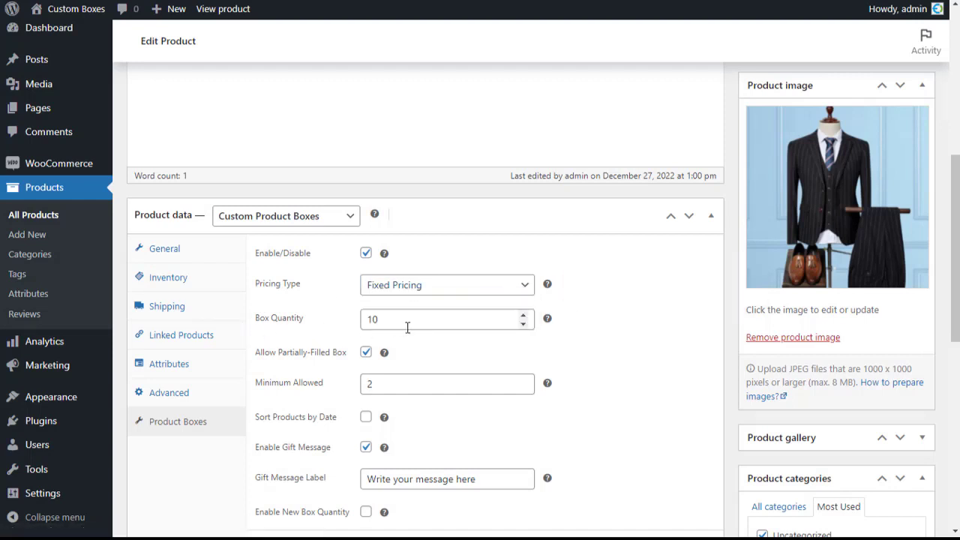
{"action": "left_click", "coordinate": [483, 321]}
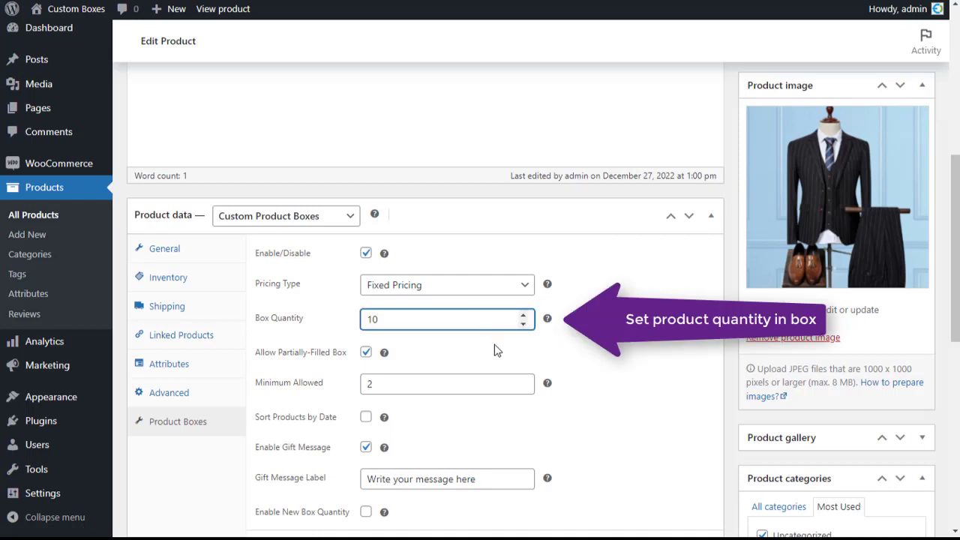
{"action": "left_click", "coordinate": [298, 373]}
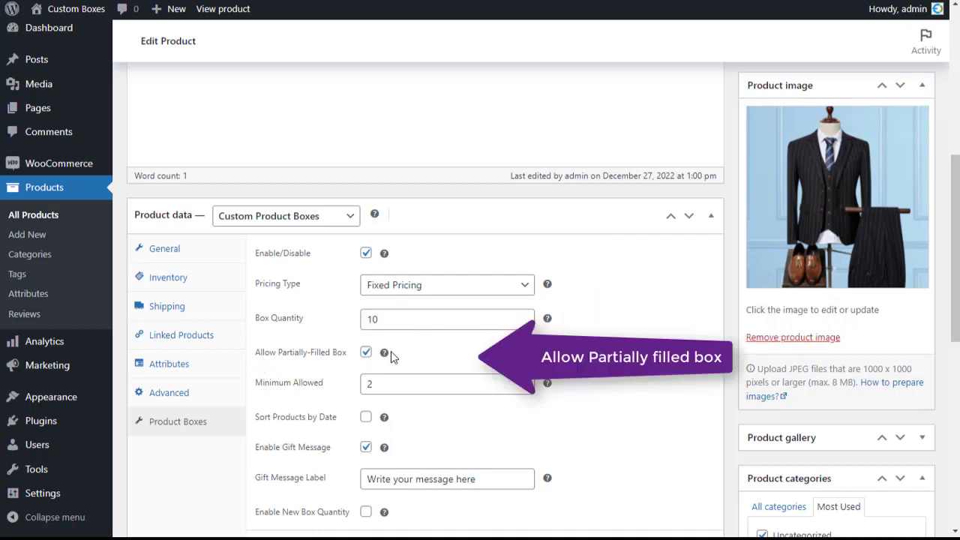
- Review the settings for partially-filled boxes, the minimum allowed quantity, sorting by date and the gift message
{"action": "mouse_move", "coordinate": [385, 354]}
{"action": "scroll", "coordinate": [275, 295], "scroll_direction": "down", "scroll_amount": 2}
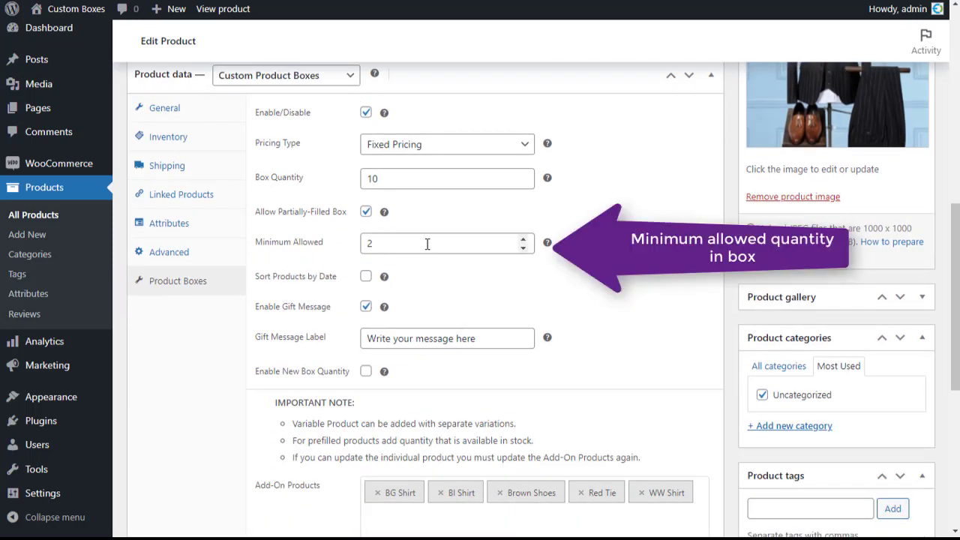
{"action": "mouse_move", "coordinate": [384, 278]}
{"action": "left_click", "coordinate": [366, 306]}
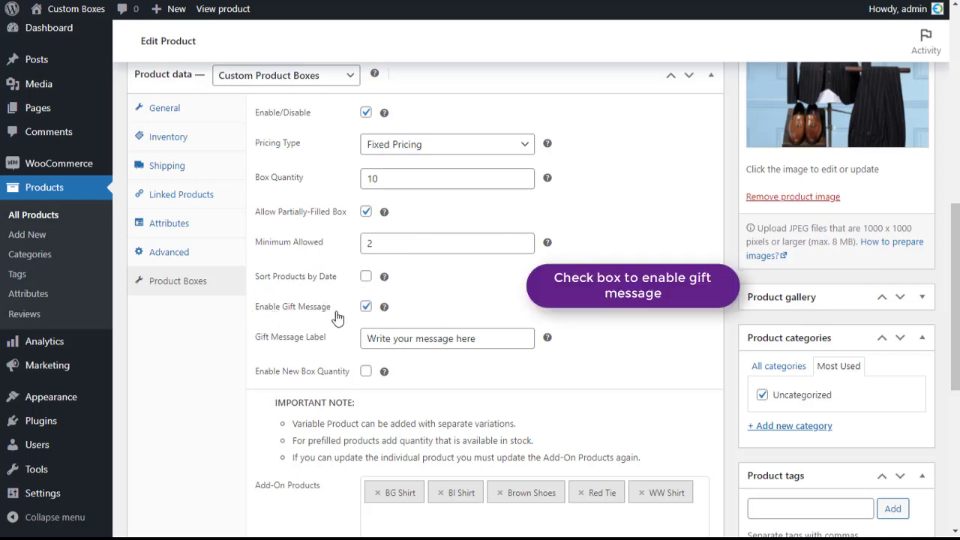
- Inspect the help note of Enable New Box Quantity and the Add-On Products selection of the box
{"action": "scroll", "coordinate": [338, 318], "scroll_direction": "down", "scroll_amount": 1}
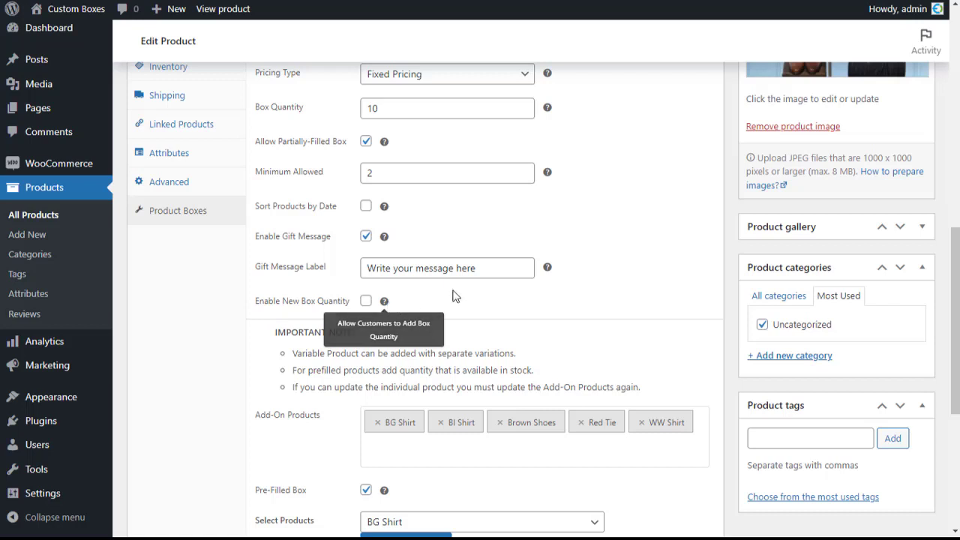
{"action": "scroll", "coordinate": [477, 289], "scroll_direction": "down", "scroll_amount": 1}
{"action": "scroll", "coordinate": [275, 278], "scroll_direction": "down", "scroll_amount": 1}
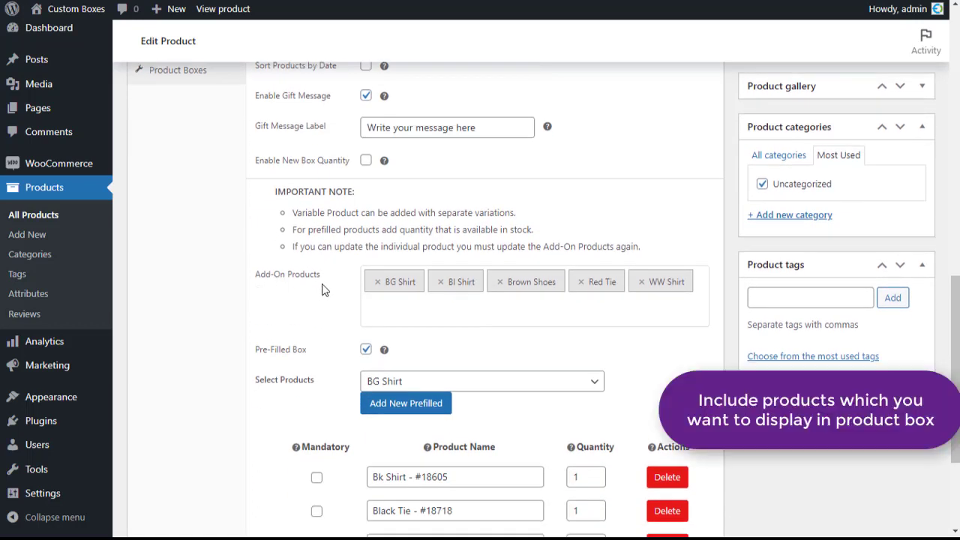
{"action": "left_click", "coordinate": [391, 300]}
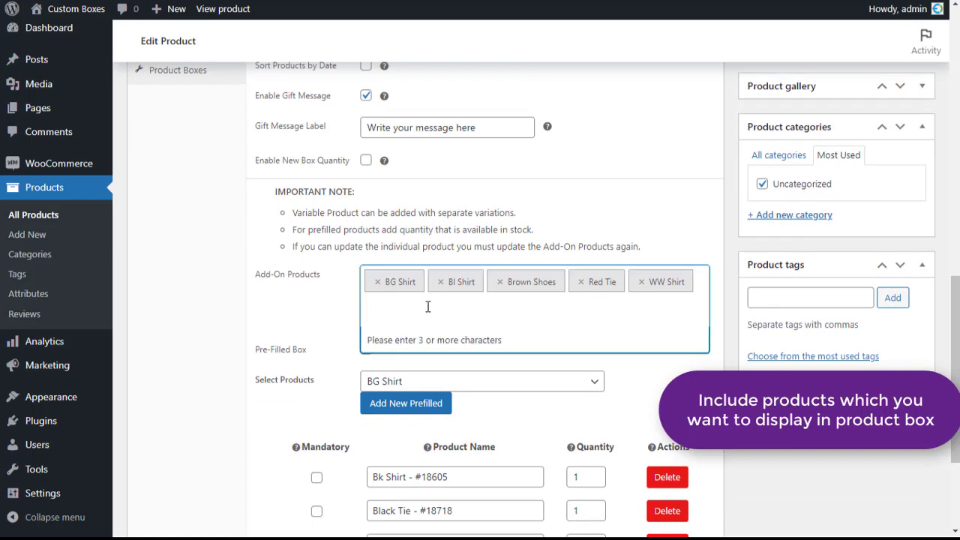
{"action": "left_click", "coordinate": [297, 315]}
- Toggle the Mandatory setting of the prefilled Bk Shirt on and back off
{"action": "scroll", "coordinate": [278, 294], "scroll_direction": "down", "scroll_amount": 1}
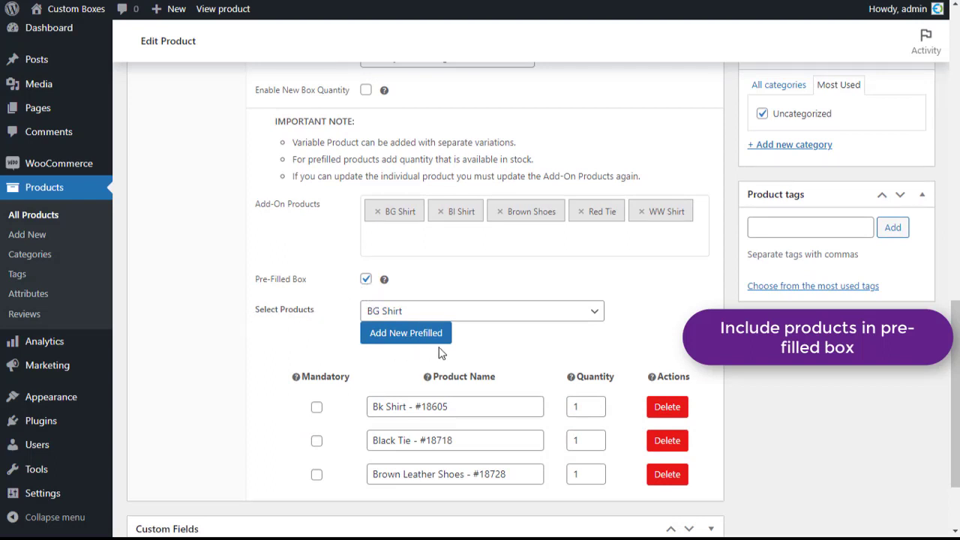
{"action": "scroll", "coordinate": [322, 390], "scroll_direction": "down", "scroll_amount": 1}
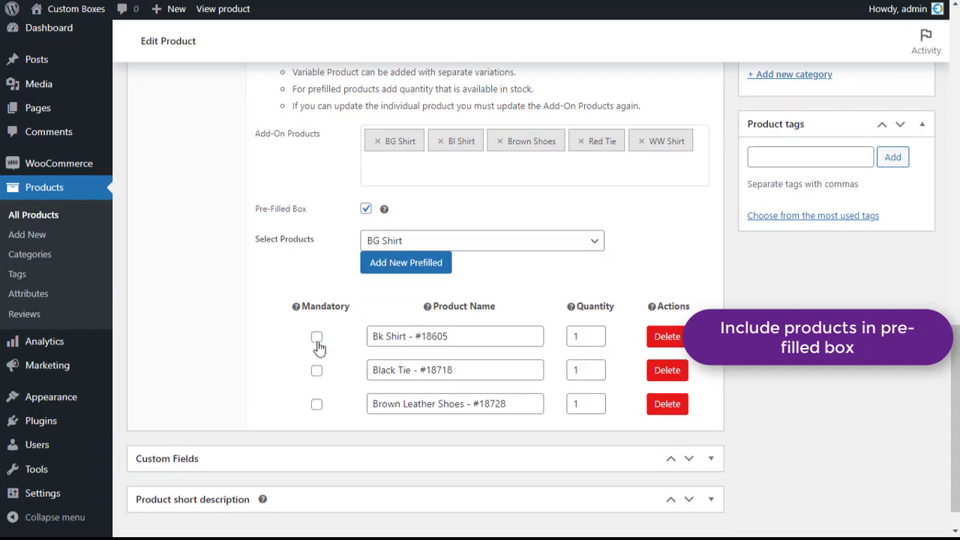
{"action": "left_click", "coordinate": [317, 337]}
{"action": "left_click", "coordinate": [316, 337]}
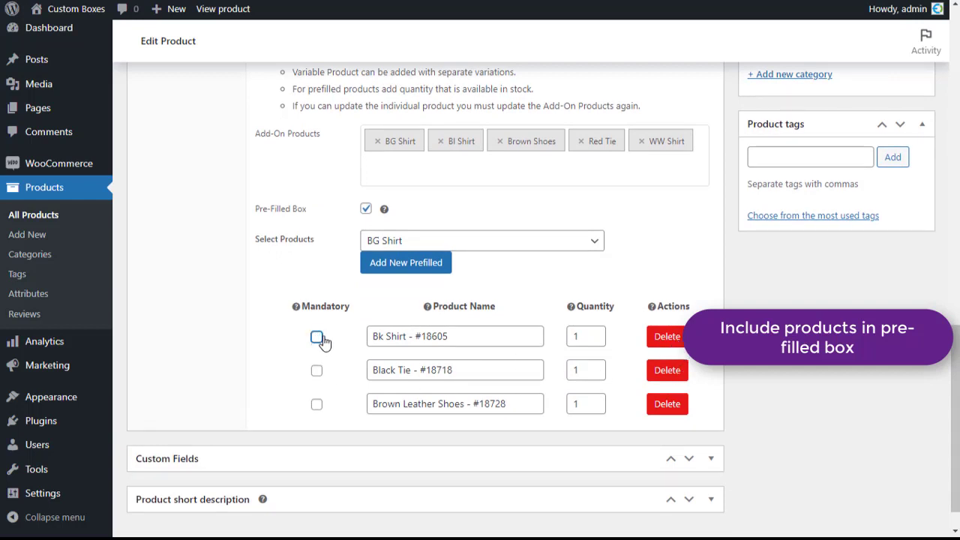